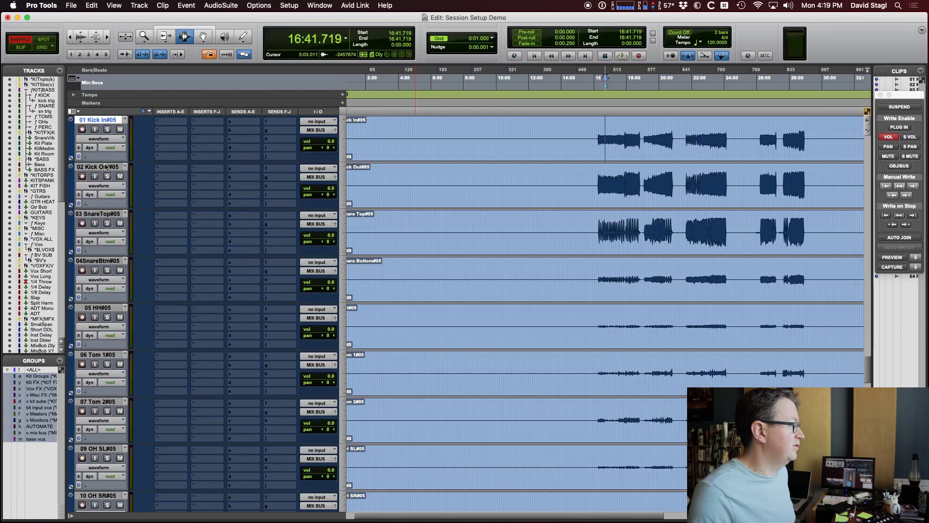
- Move both kick tracks into the KICK folder and the snare tracks into SNARE
shift+click(103, 168)
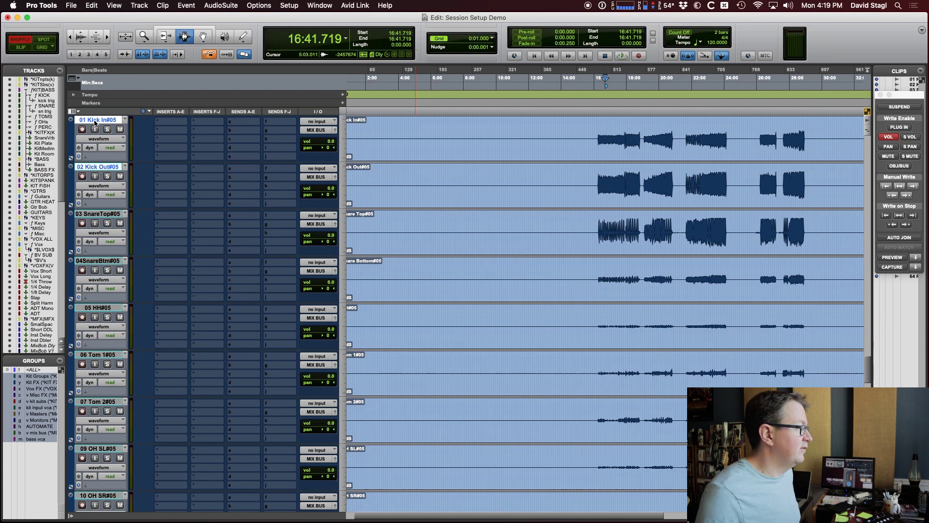
right_click(95, 122)
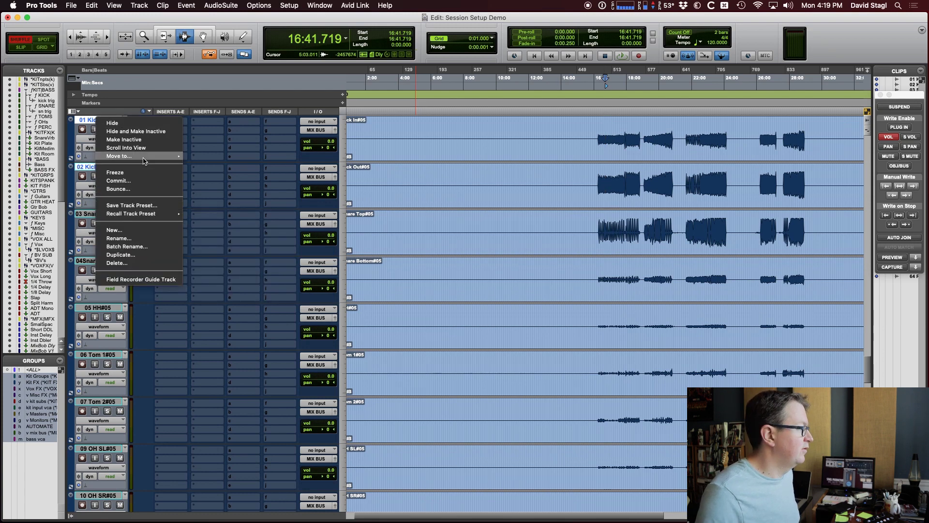
mouse_move(143, 156)
click(226, 201)
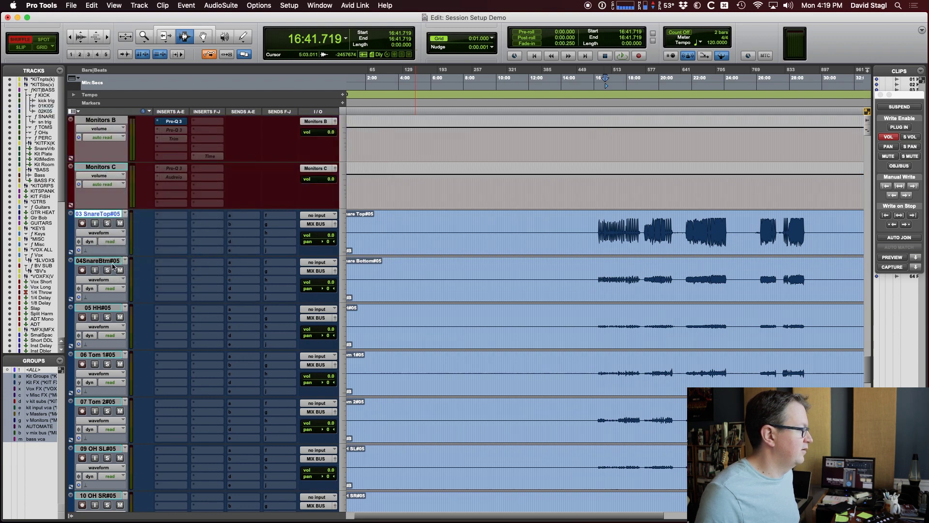
right_click(108, 220)
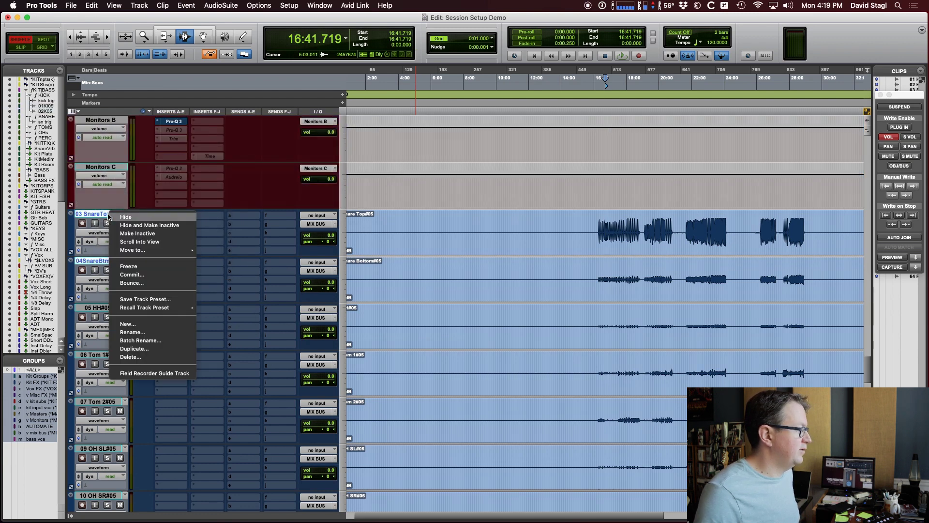
mouse_move(157, 250)
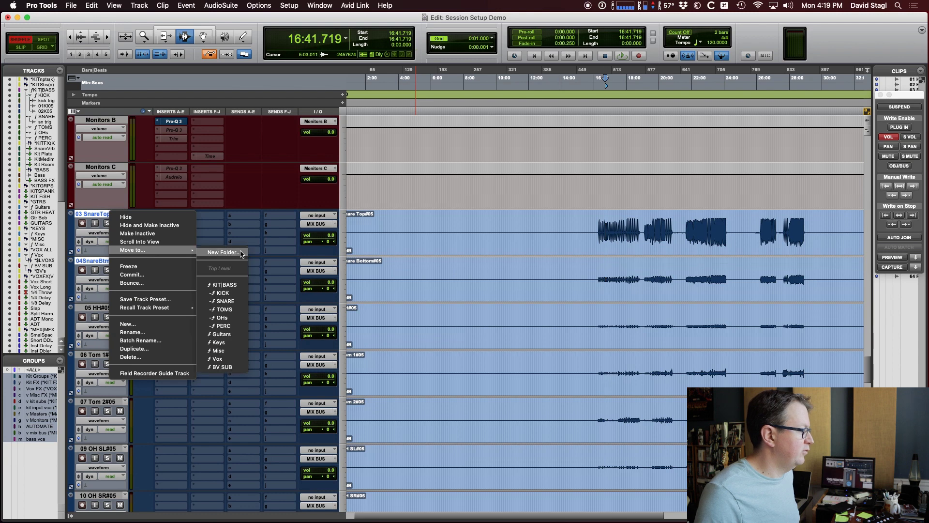
click(236, 301)
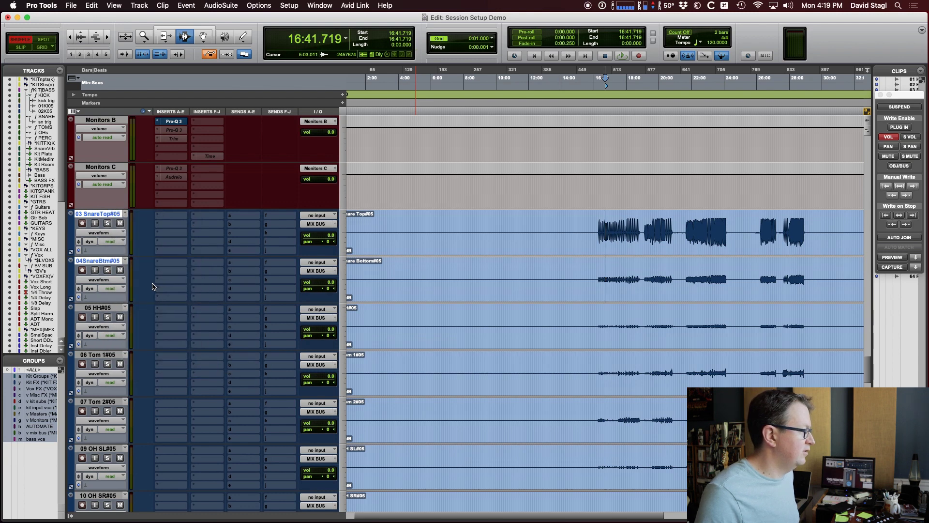
- Move 05 HH, 09 OH SL and 10 OH SR into the OHs folder
click(108, 312)
scroll(108, 312, down, 2)
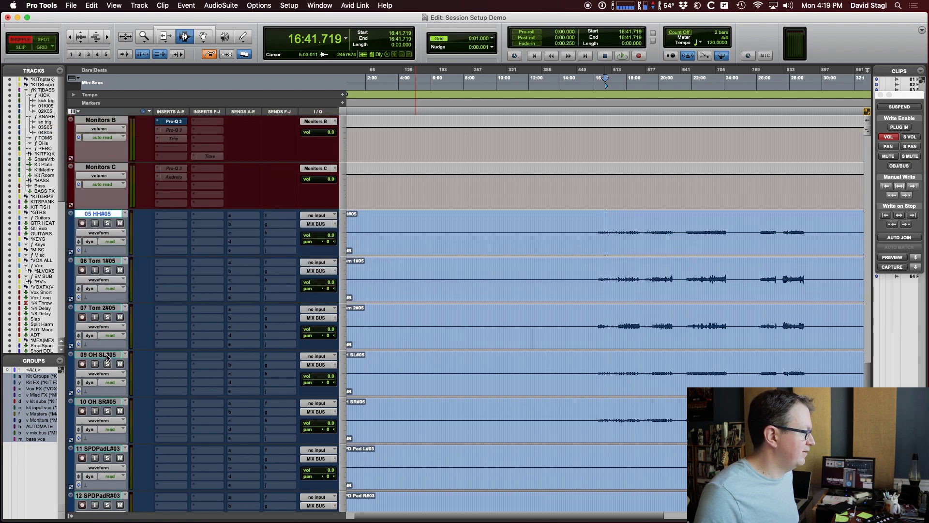
right_click(111, 214)
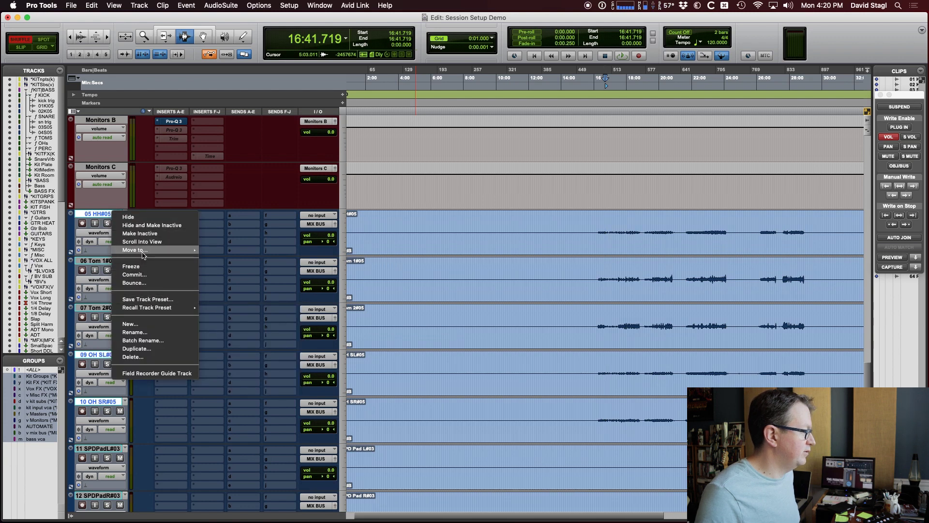
mouse_move(142, 252)
click(230, 319)
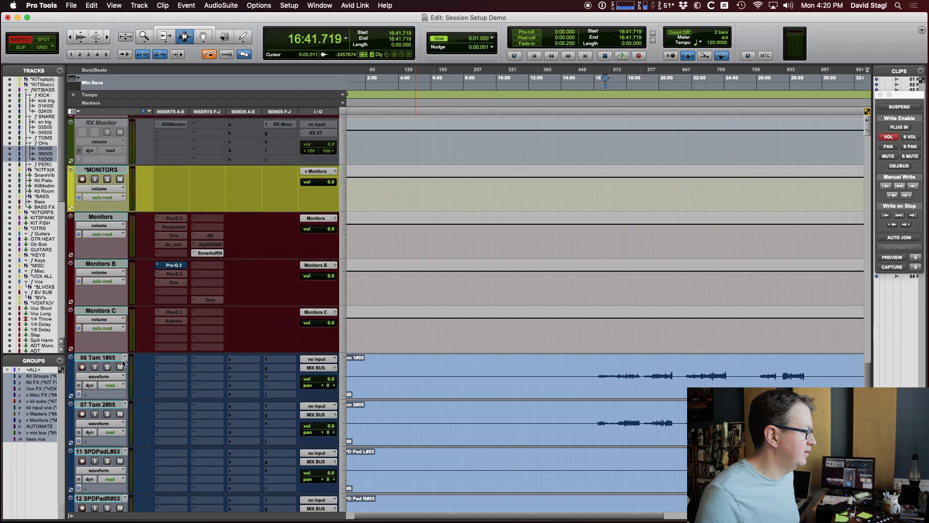
- Select from 06 Tom 1#05 onward and move tracks 15 and 16 into the Guitars folder
click(107, 358)
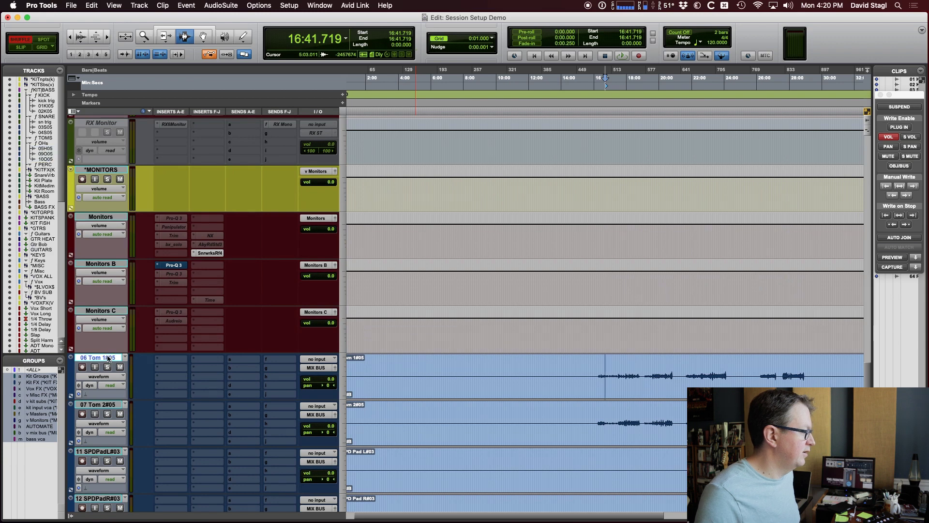
scroll(130, 378, down, 5)
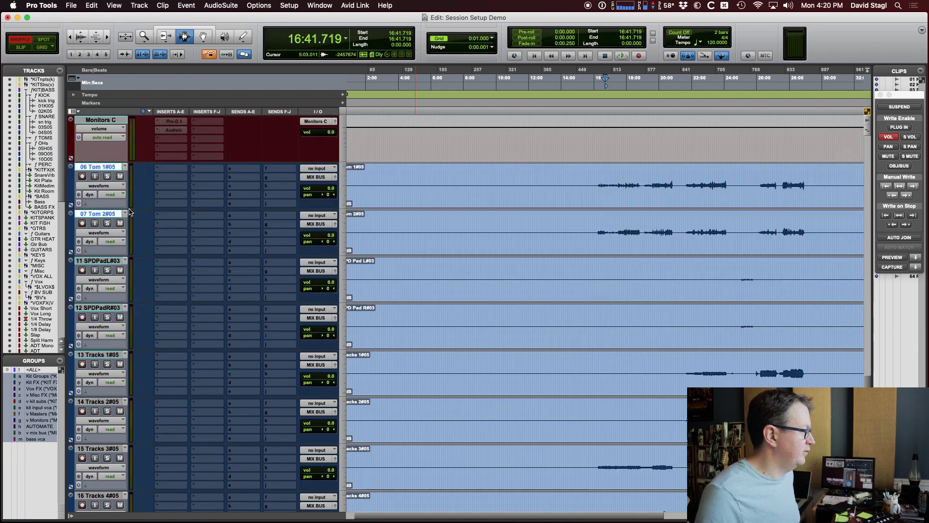
right_click(111, 171)
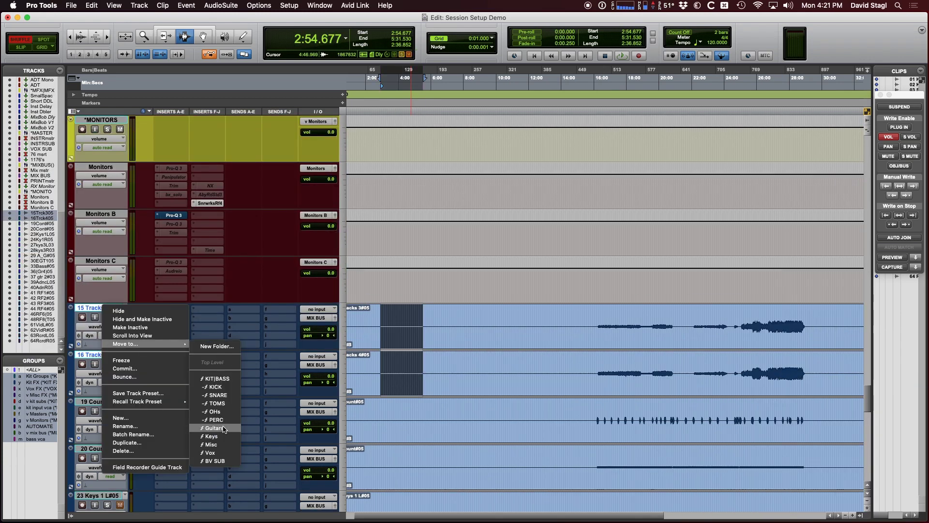
click(224, 429)
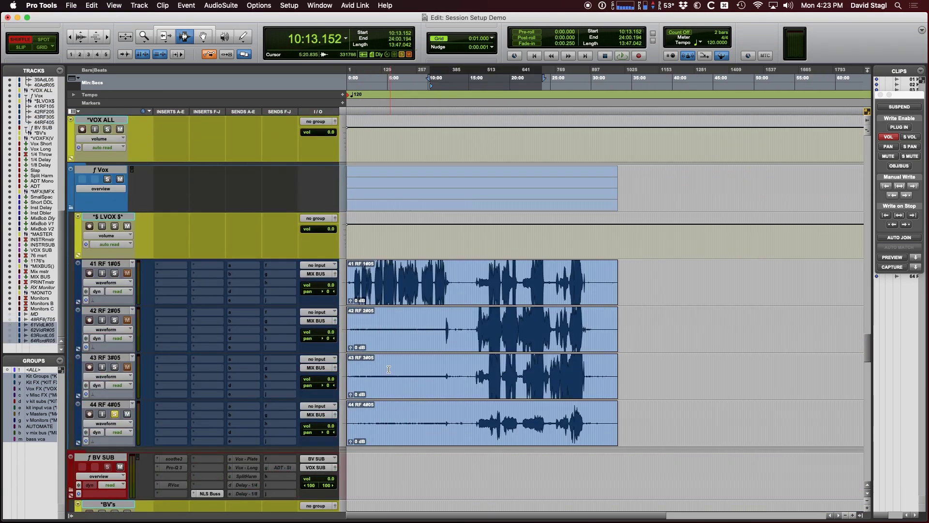
- Scroll the Edit window back up to the SNARE, TOMS and OHs folder tracks
click(114, 415)
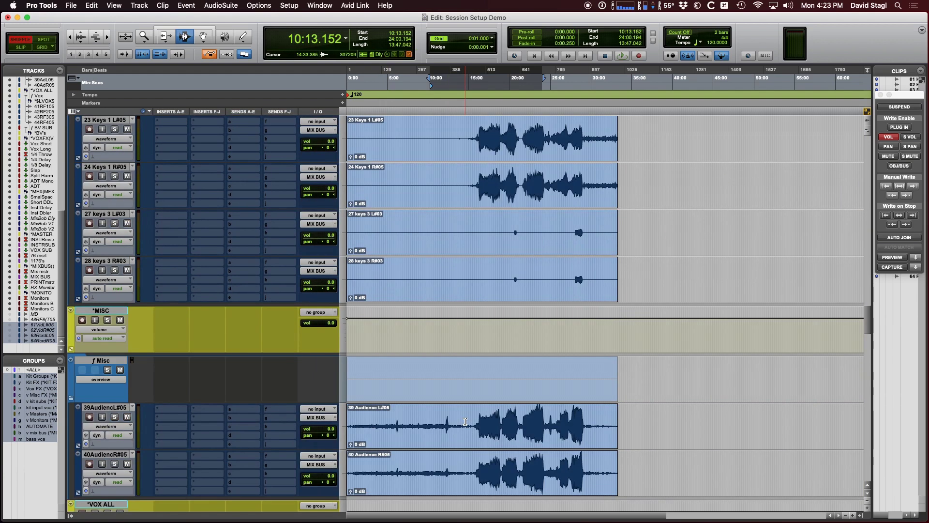
scroll(465, 419, up, 3)
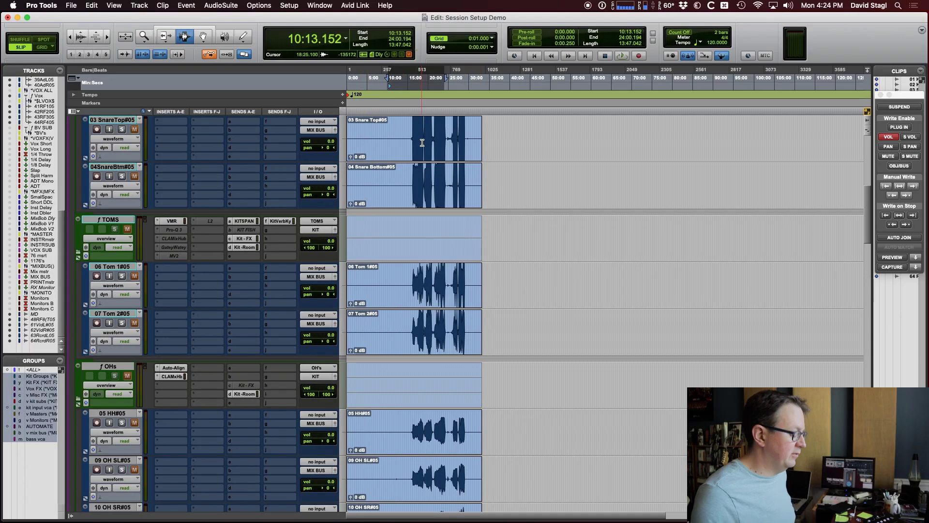
- Zoom in and trim the Snare Top and Snare Bottom clips to roughly 16:48–17:53
key(super+alt+bracketleft)
click(426, 140)
key(super+bracketright)
key(super+bracketright)
key(super+bracketright)
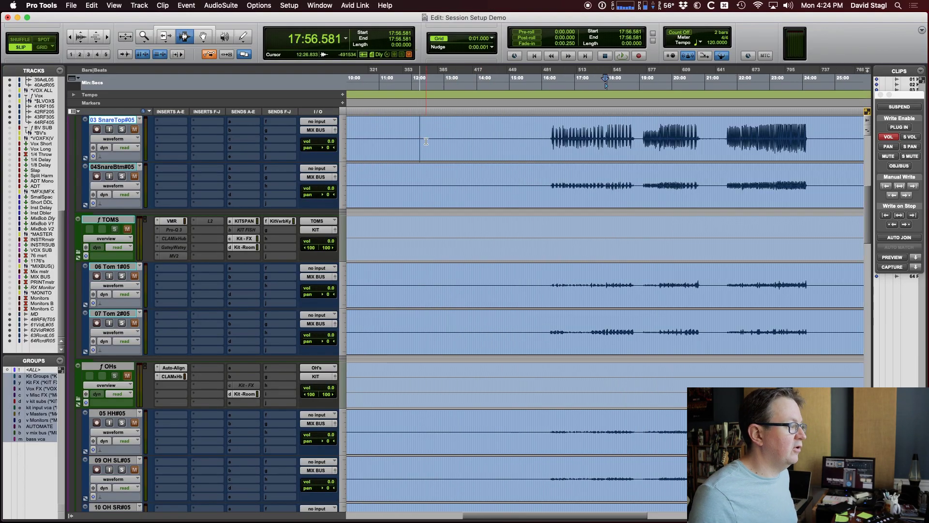
key(super+bracketright)
scroll(542, 159, right, 3)
scroll(543, 159, up, 3)
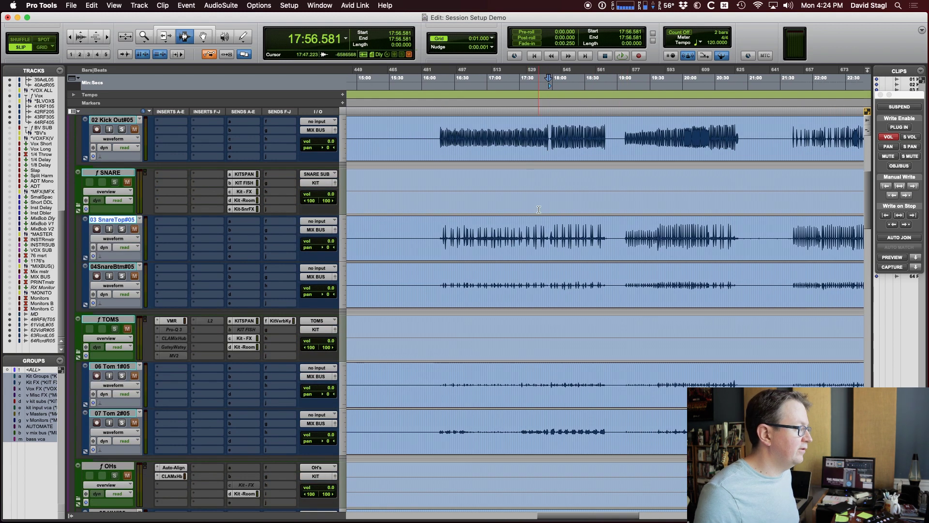
drag(474, 244, 545, 245)
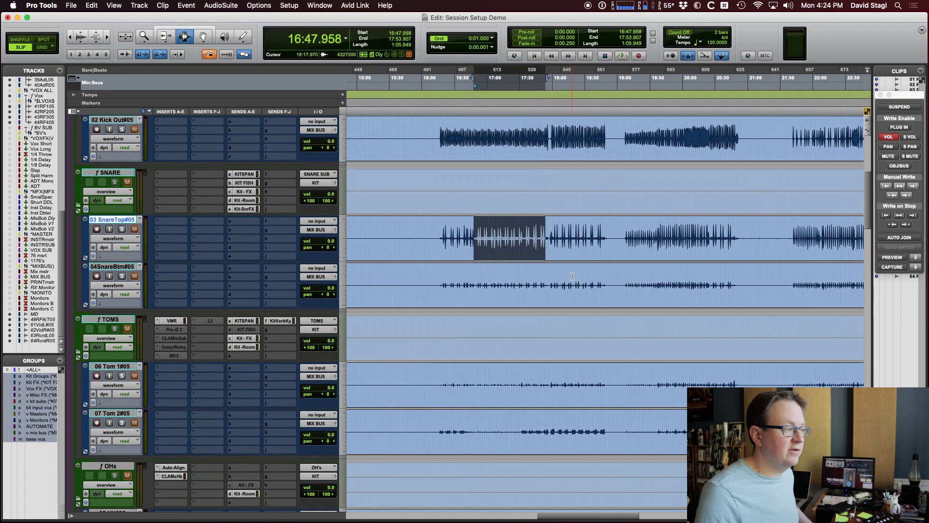
scroll(571, 276, right, 3)
key(super+t)
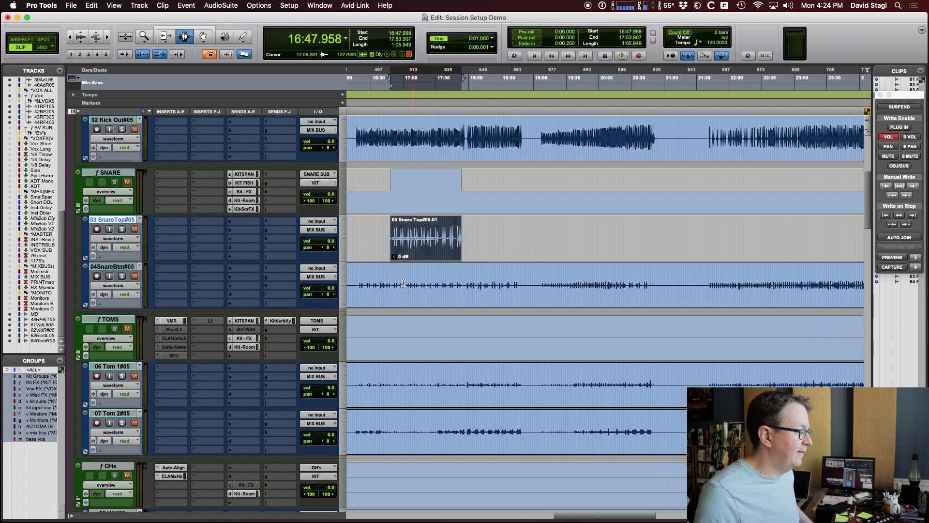
click(112, 268)
key(super+t)
- Trim the Kick In and Kick Out clips to a short selected section
scroll(398, 243, up, 3)
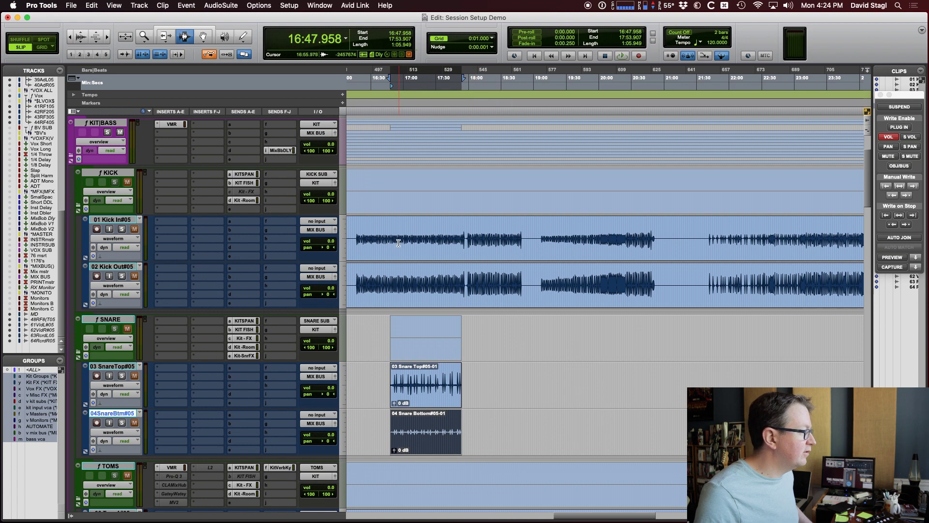
drag(397, 242, 433, 242)
key(super+t)
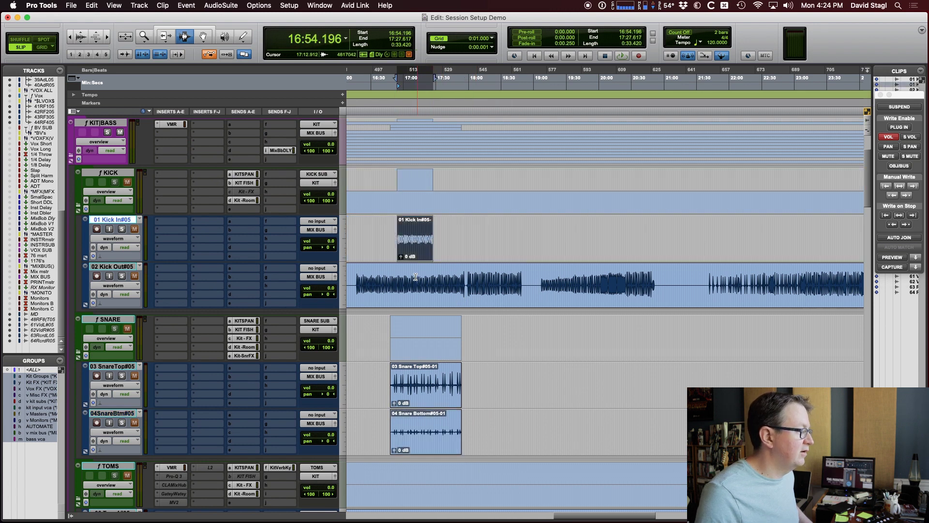
click(122, 267)
key(super+t)
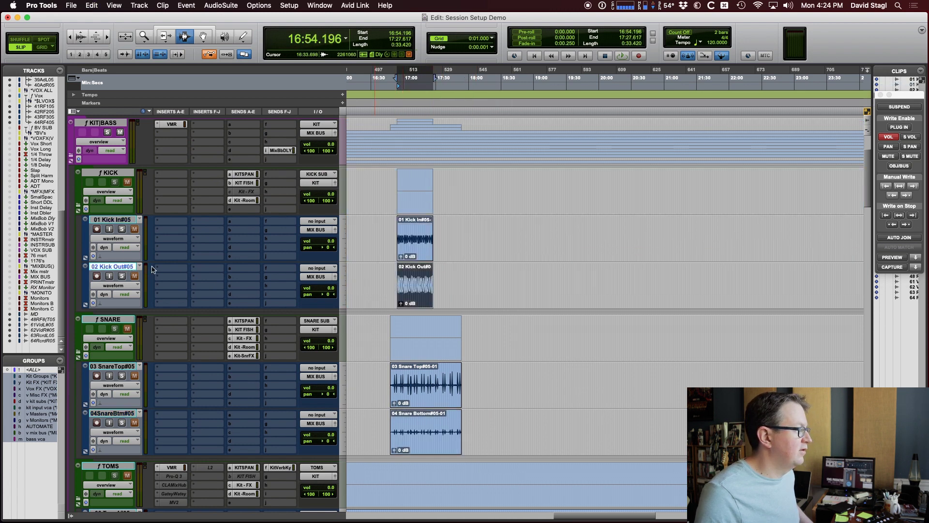
- Enlarge the waveforms and zoom in around 18:01 on 06 Tom 1
scroll(457, 291, down, 4)
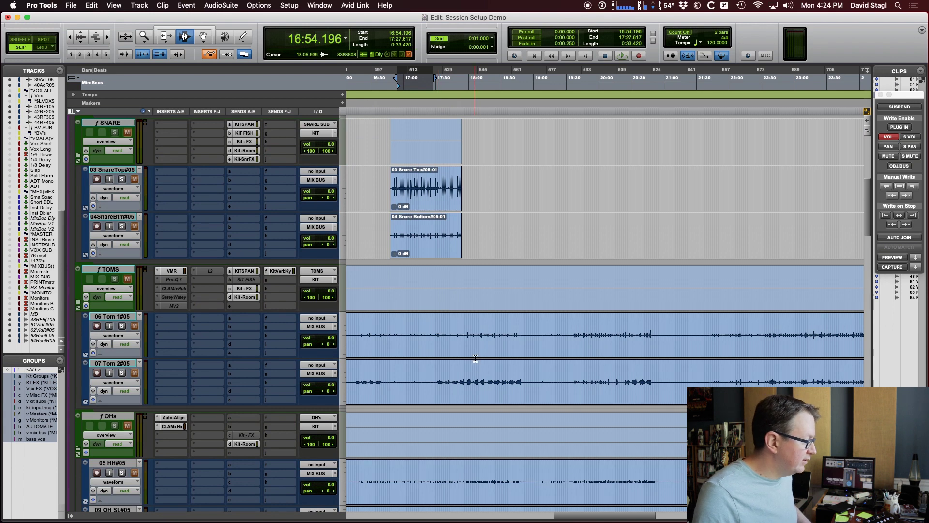
key(super+alt+bracketright)
key(super+alt+bracketright)
key(super+alt+bracketright)
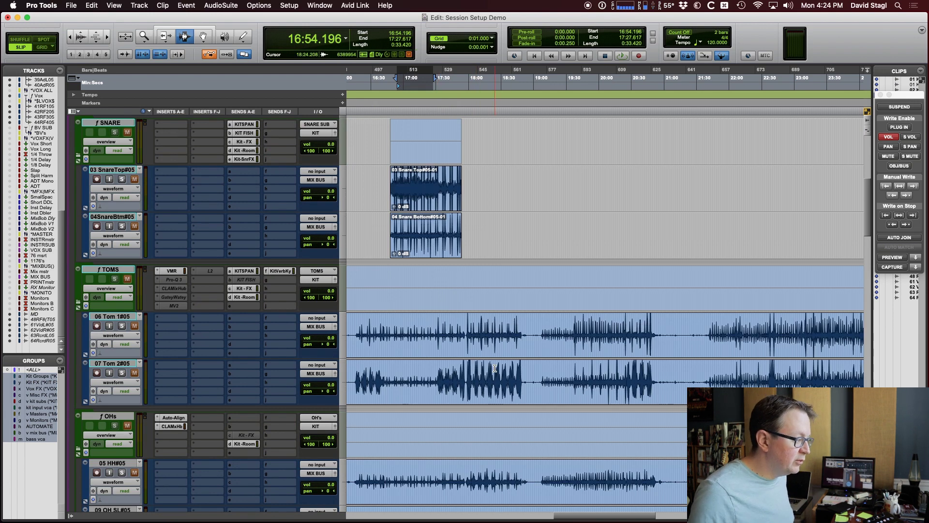
click(452, 334)
click(471, 334)
key(super+bracketright)
key(super+bracketright)
key(super+bracketright)
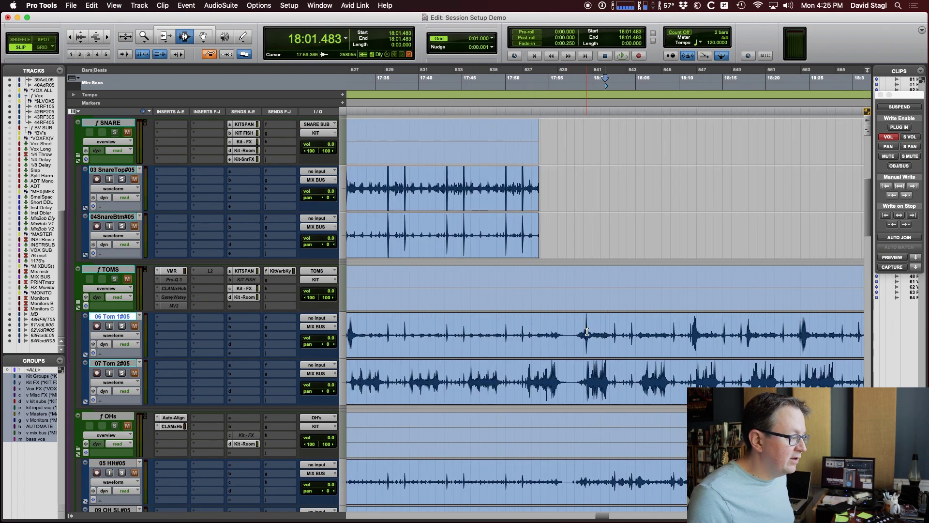
- Trim the 06 Tom 1 and 07 Tom 2 clips to short loud sections
drag(584, 334, 610, 336)
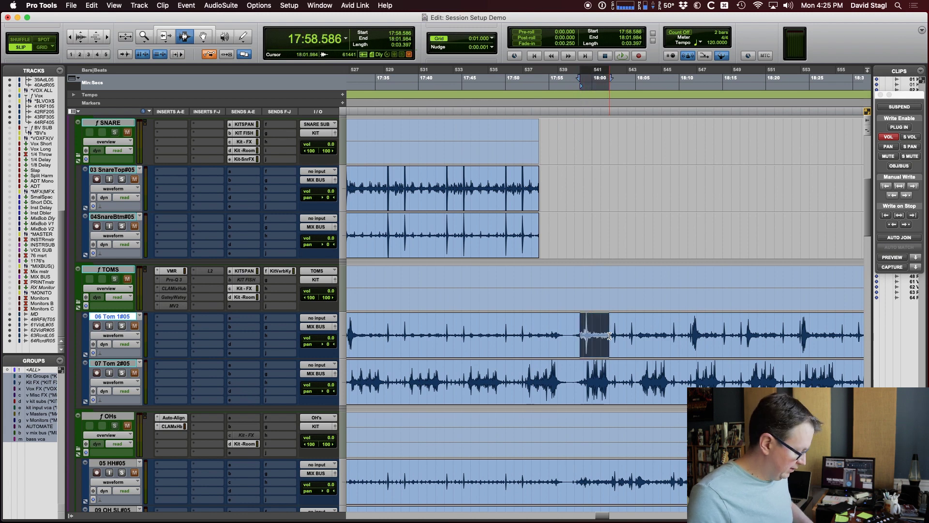
key(super+t)
scroll(624, 397, down, 5)
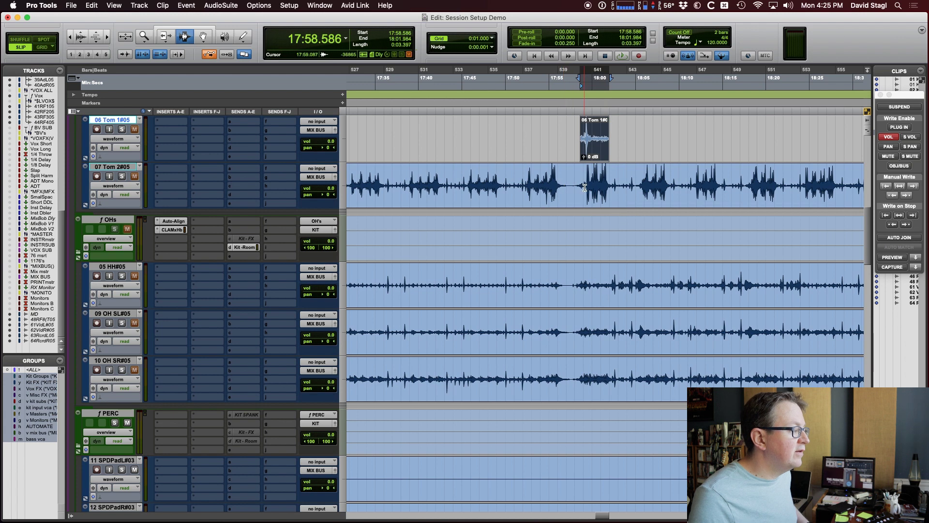
drag(585, 187, 612, 194)
key(super+t)
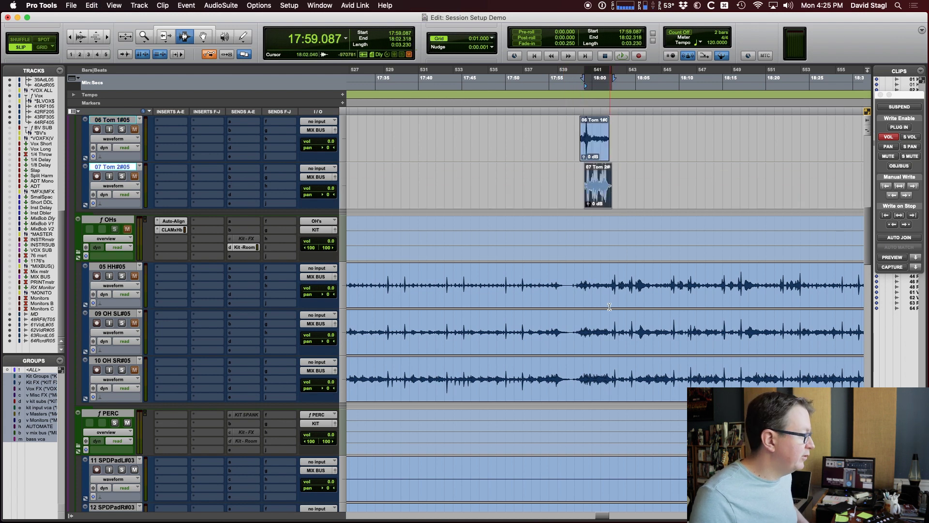
- Trim the hi-hat and overhead clips, select the 23–24 Keys range, and move Defaulter aside
scroll(594, 301, right, 3)
scroll(572, 290, down, 3)
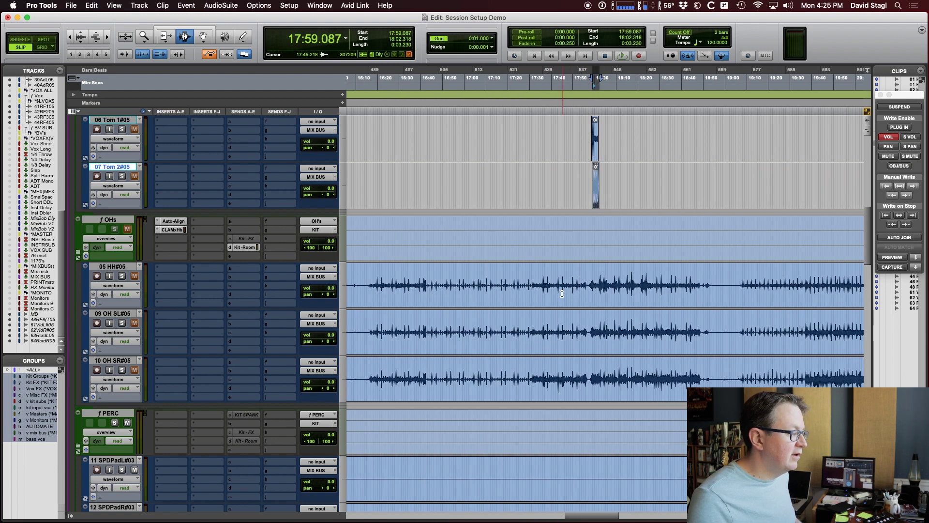
drag(514, 290, 544, 368)
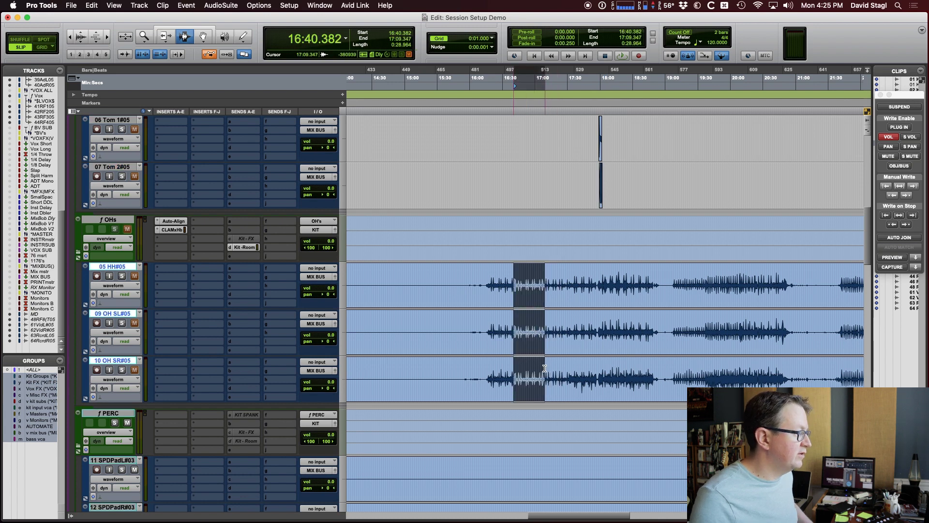
key(super+t)
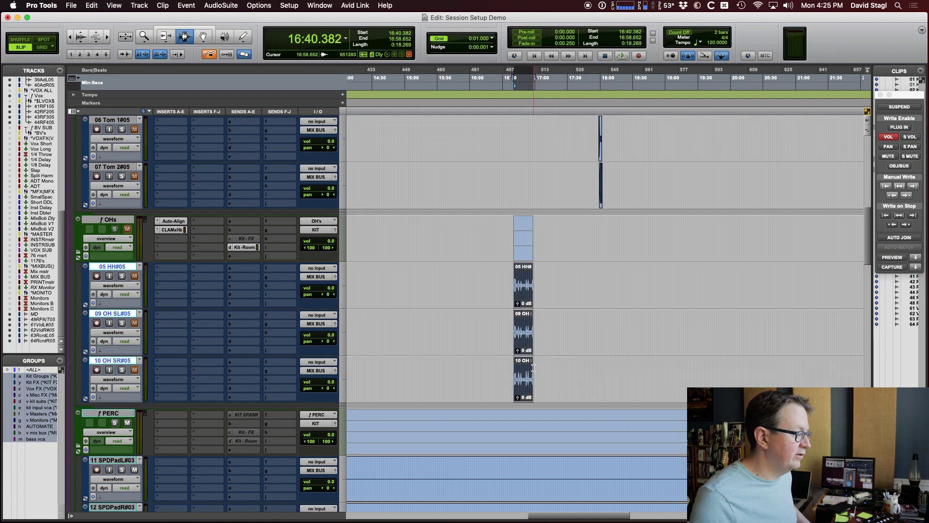
drag(539, 352, 585, 352)
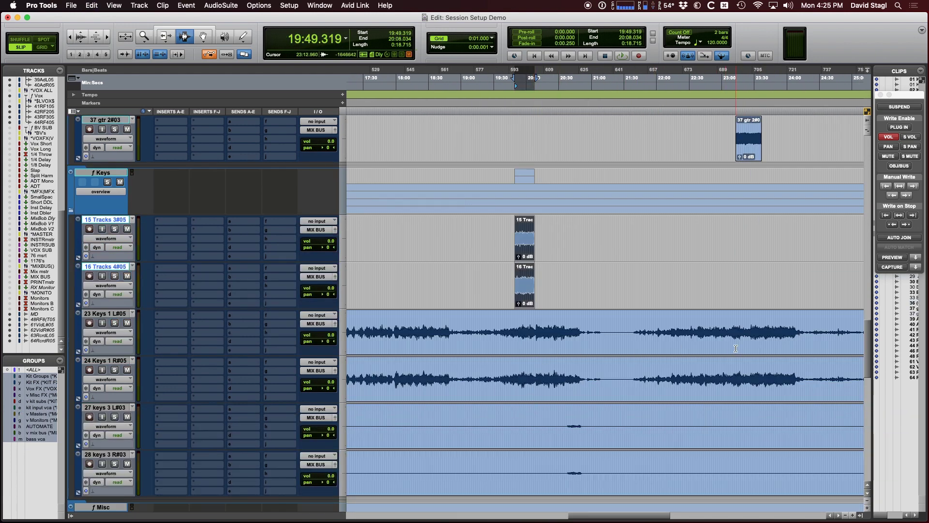
drag(754, 341, 769, 370)
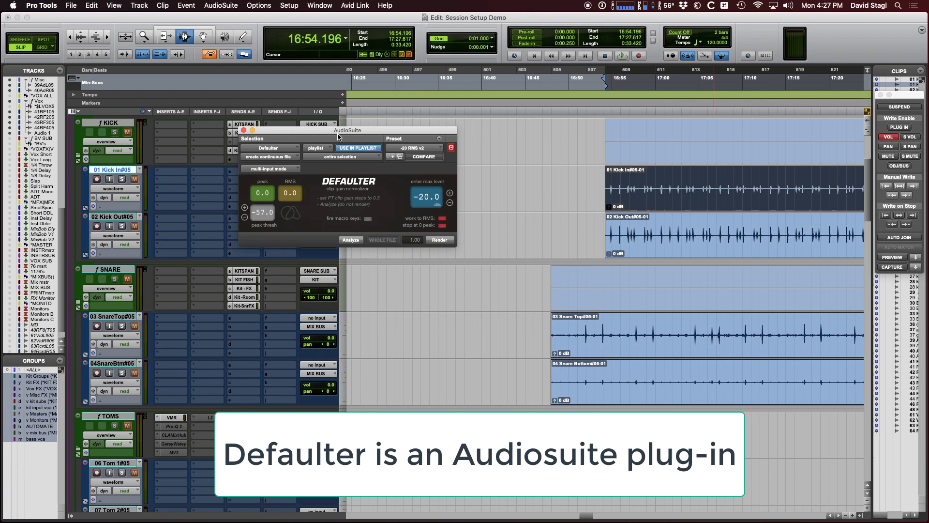
drag(338, 137, 453, 133)
- Select the -2.5 Peak preset in Defaulter
click(556, 144)
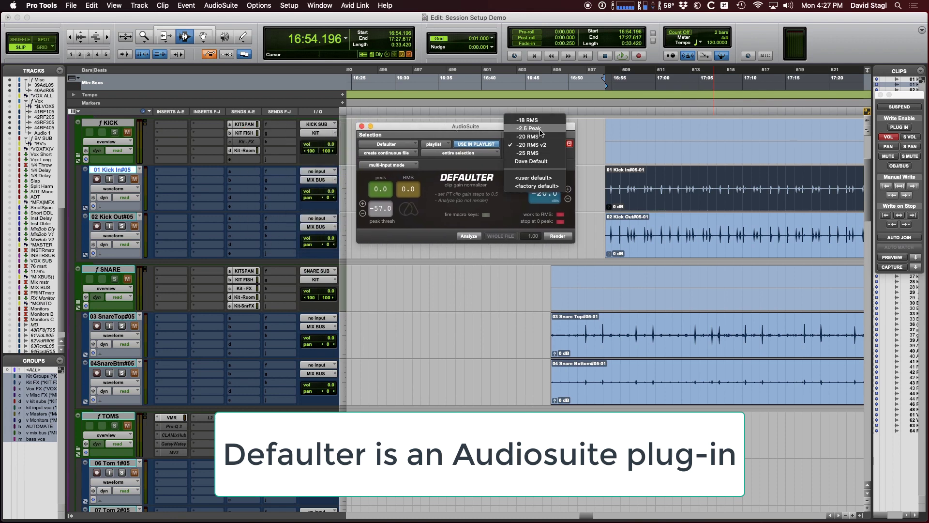
click(547, 155)
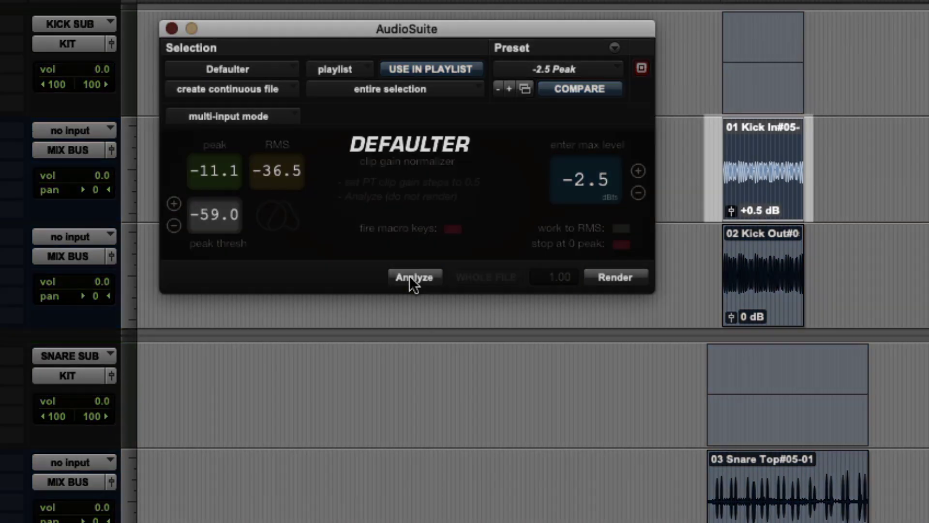
- Analyze the kick, snare, tom, hi-hat/overhead and percussion clips with Defaulter at -2.5 Peak
click(413, 278)
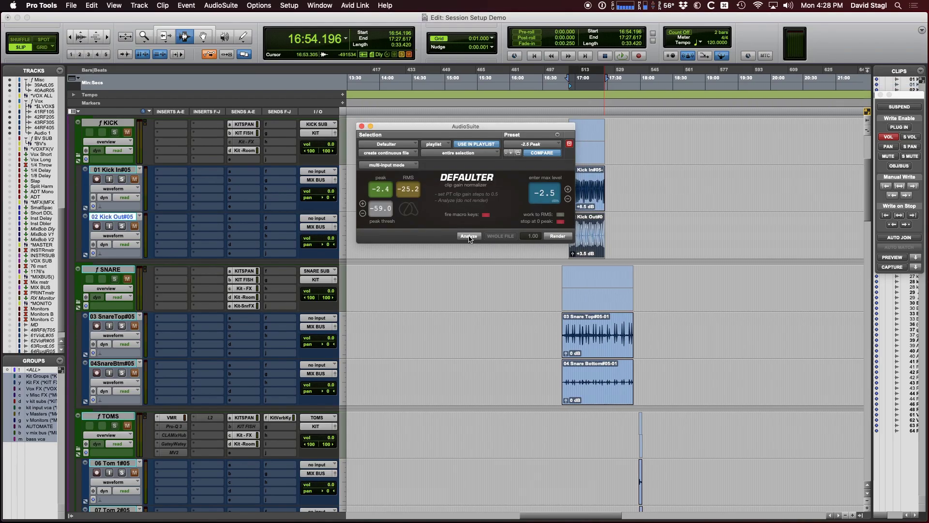
click(469, 236)
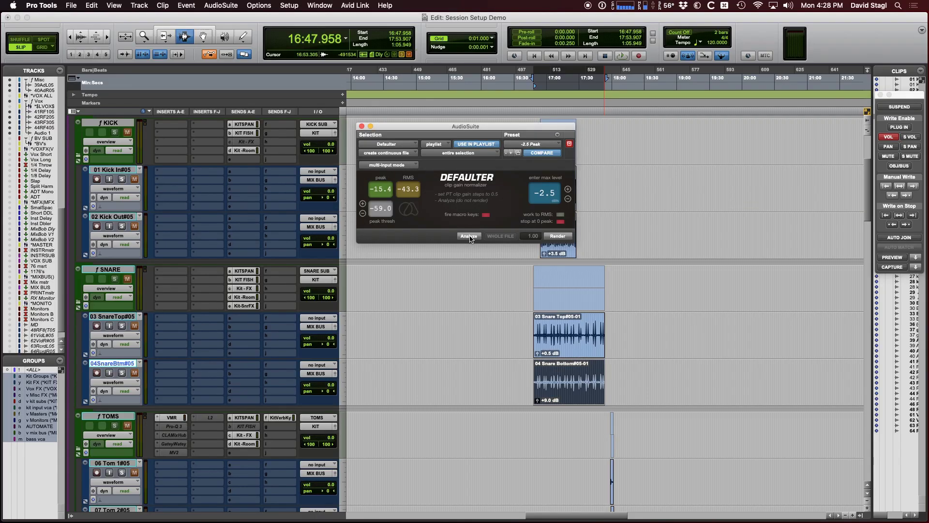
click(469, 236)
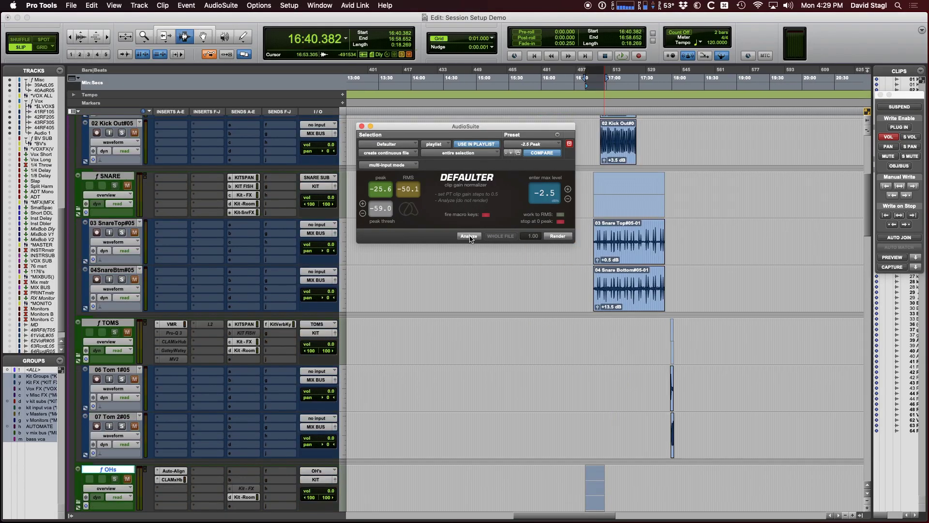
click(469, 237)
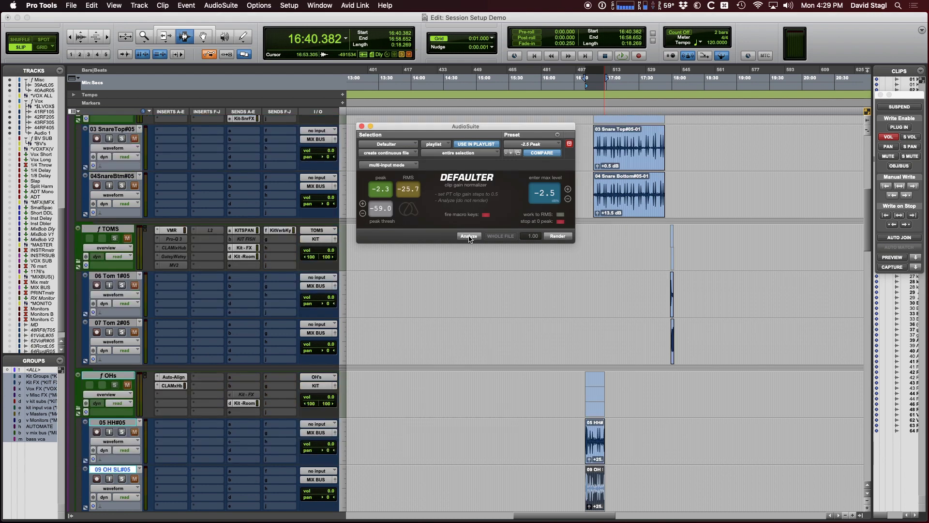
click(469, 237)
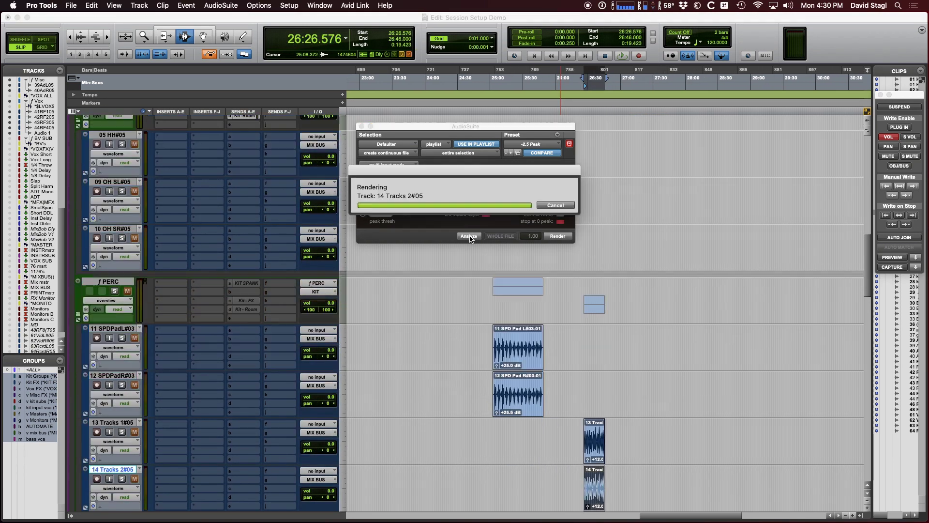
click(469, 236)
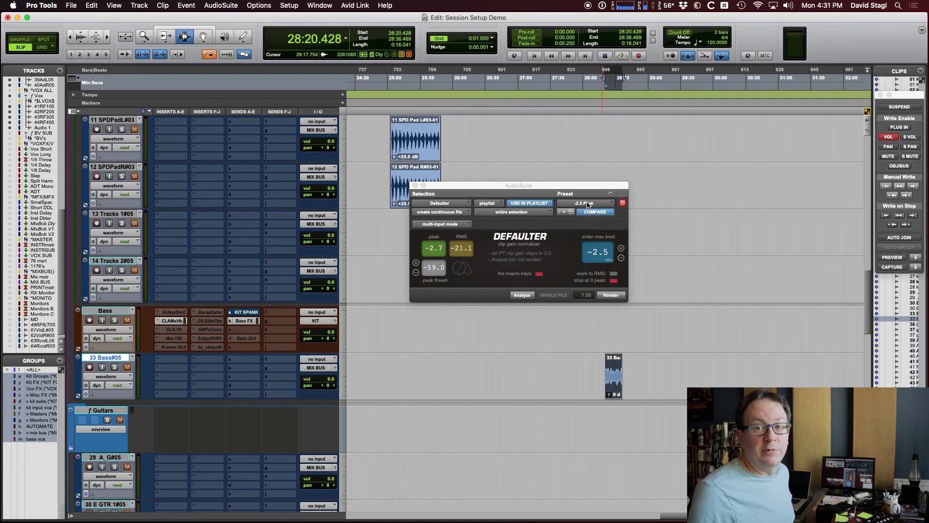
- Switch Defaulter to -20 RMS v2, enable fire macro keys, and analyze the 33 Bass and guitar clips
click(587, 204)
click(588, 220)
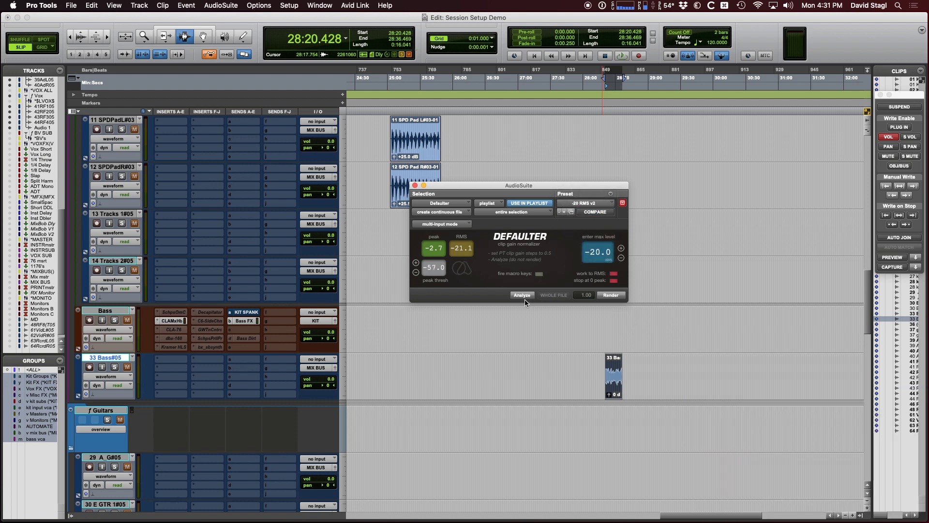
click(539, 274)
click(518, 296)
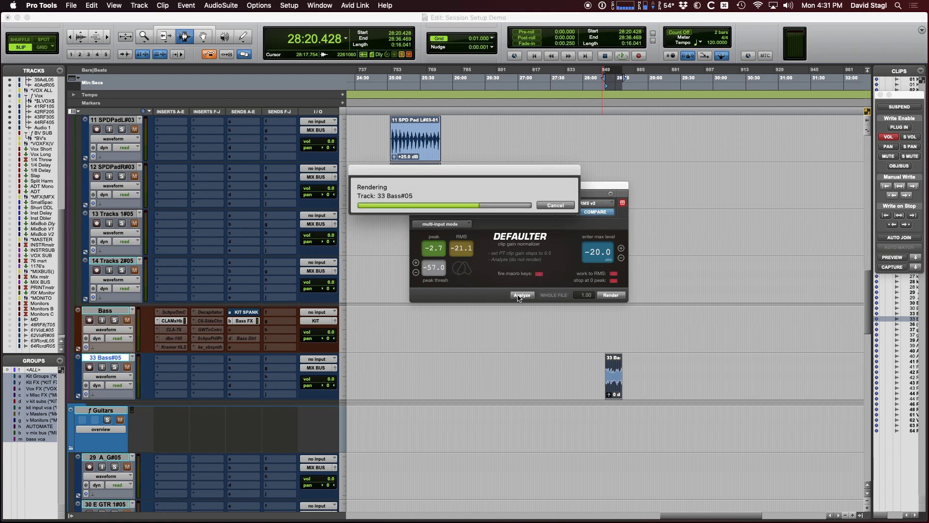
click(519, 295)
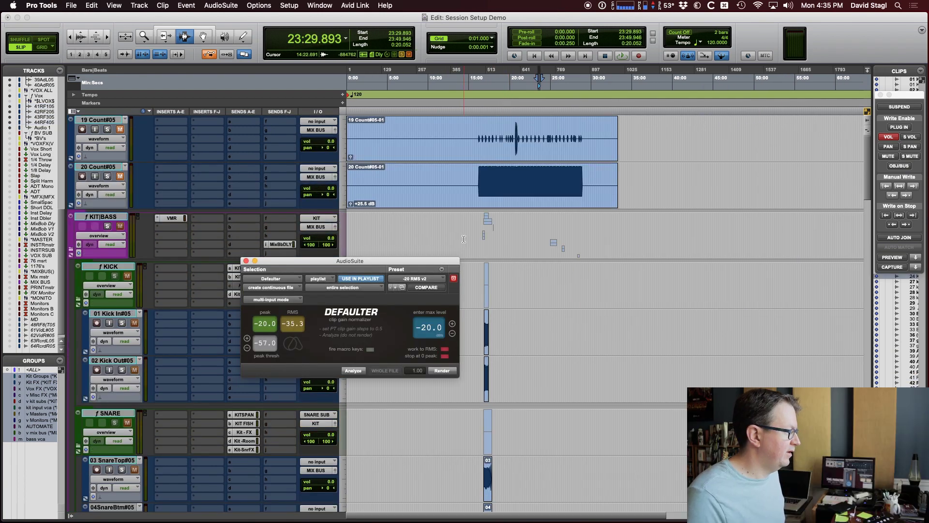
- Shrink all tracks to minimal height and delete the empty Audio 1 track
key(ctrl+alt+Down)
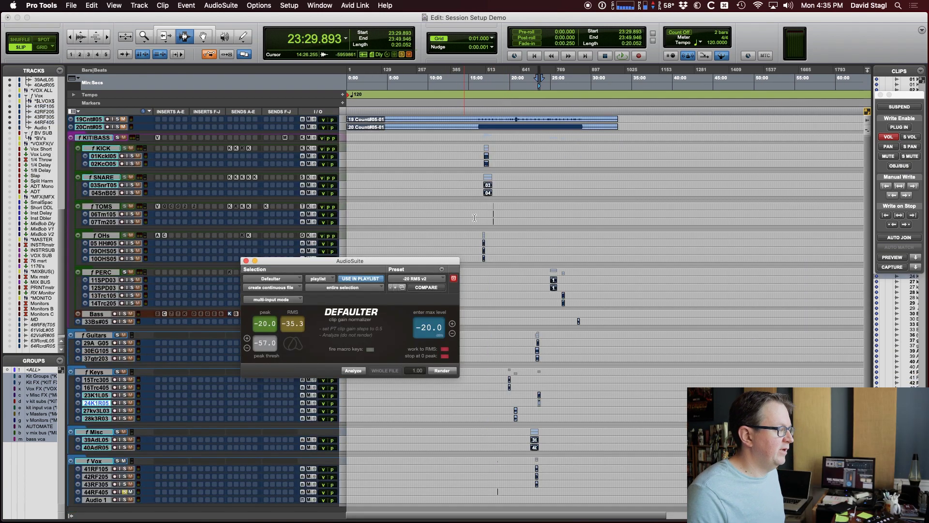
drag(458, 145, 598, 483)
right_click(94, 503)
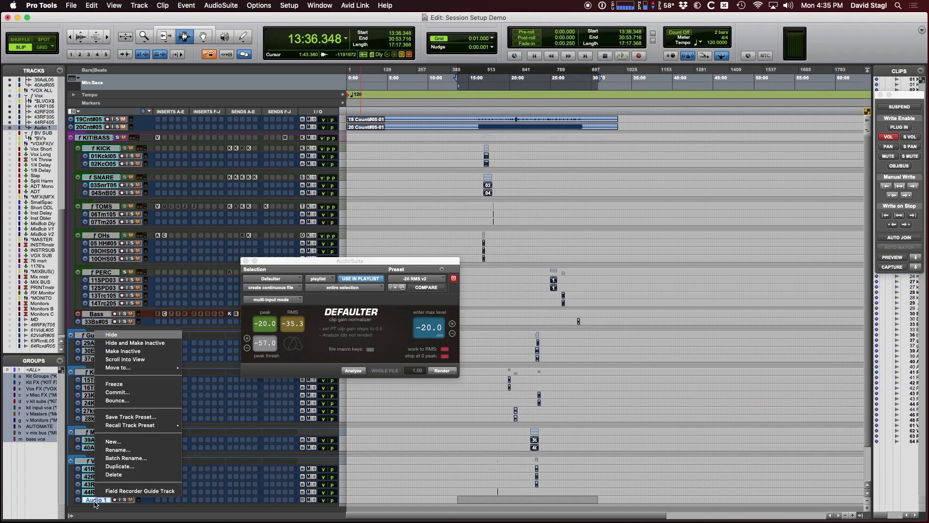
click(263, 469)
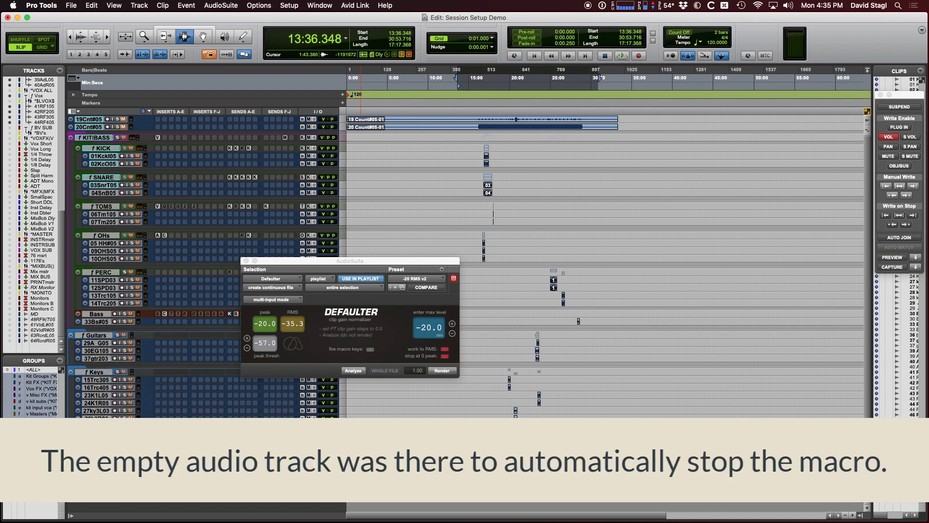
drag(465, 149, 610, 495)
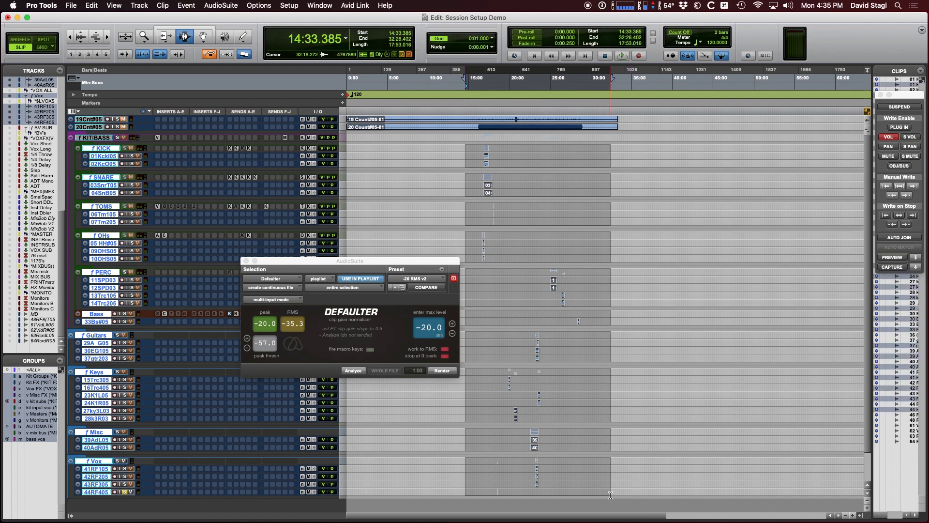
- Select all clips to restore their full length, then zoom in on the kick out track
key(super+a)
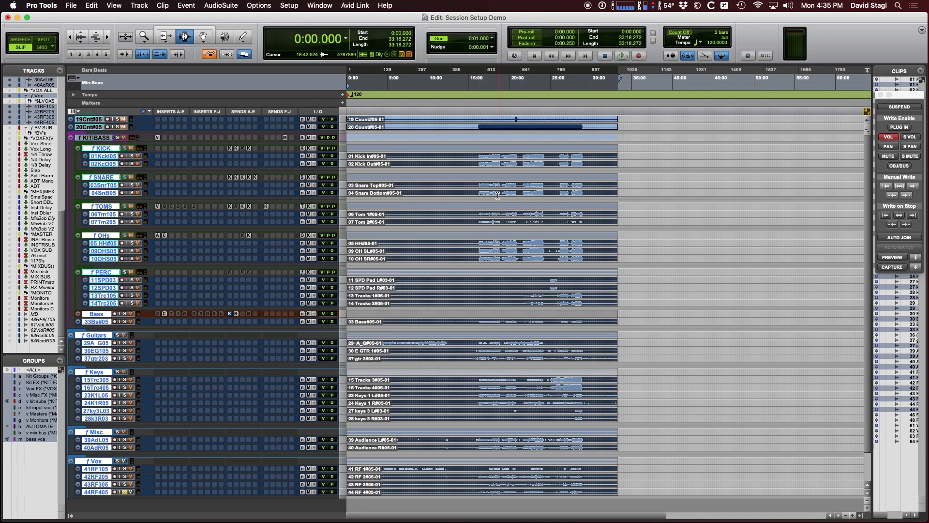
click(490, 163)
key(super+bracketright)
key(super+bracketright)
key(super+bracketright)
key(super+bracketright)
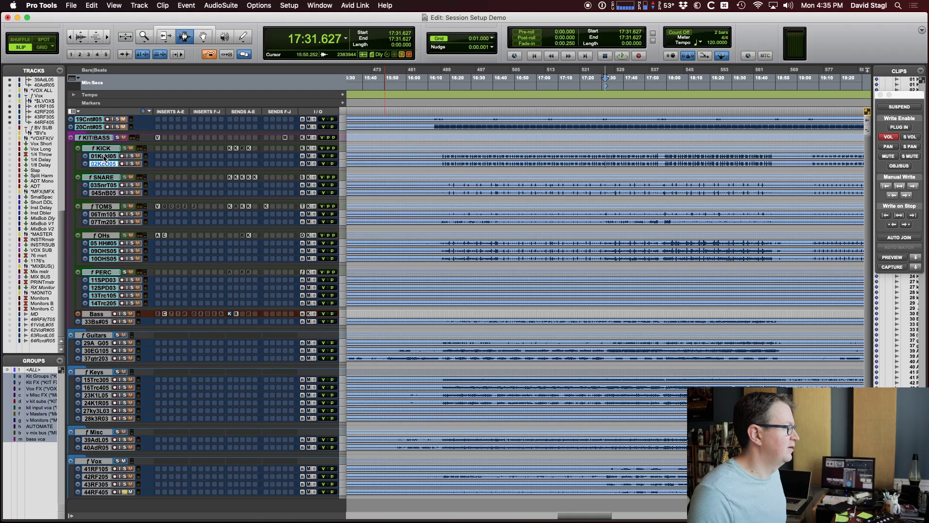
- Recall the 01 Music Inputs > 01 Drum - Kick track preset onto both kick tracks
click(104, 156)
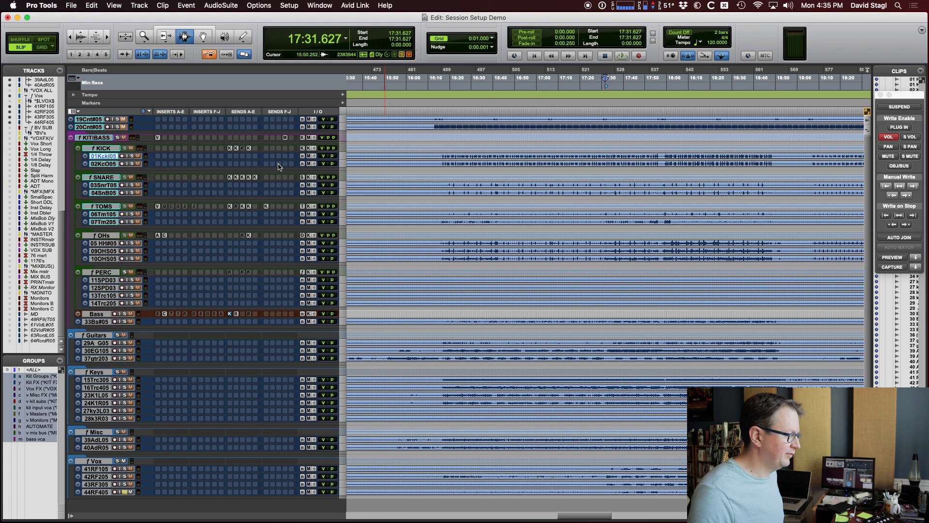
shift+click(107, 164)
right_click(107, 164)
mouse_move(165, 259)
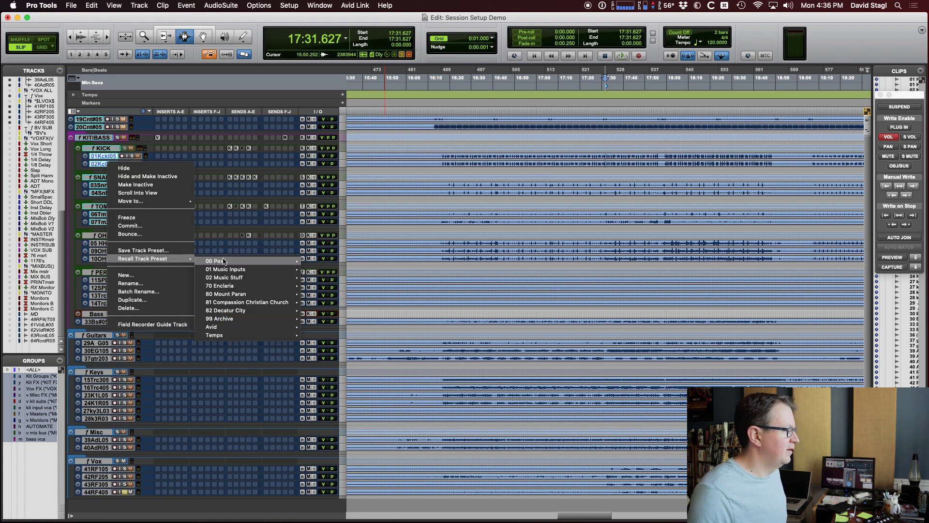
mouse_move(230, 269)
click(334, 272)
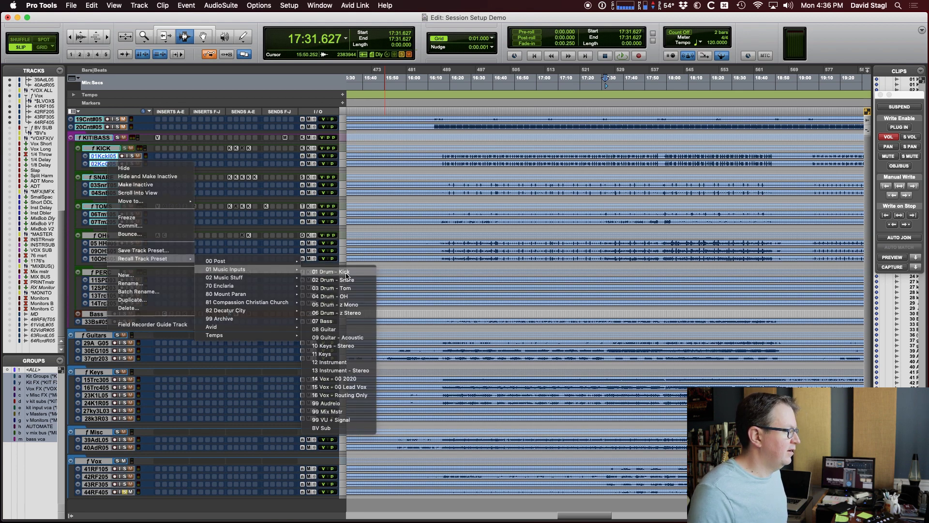
click(106, 187)
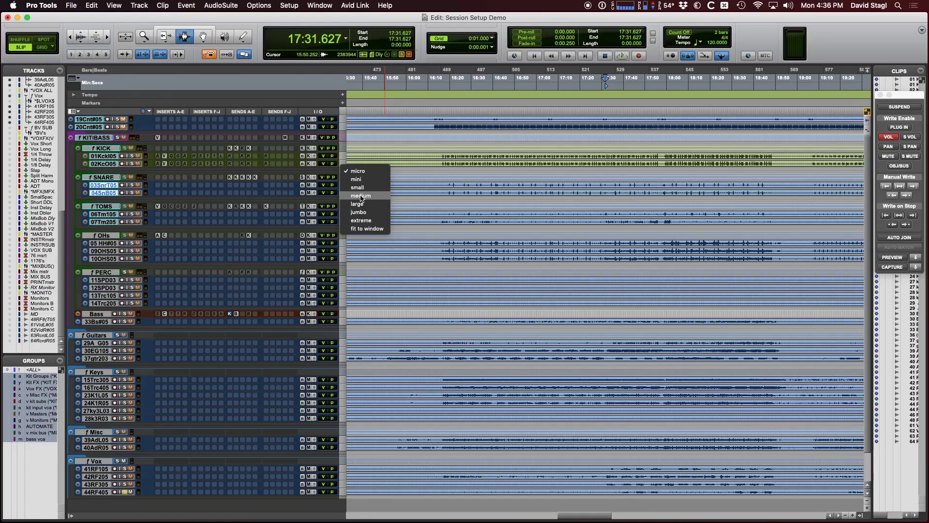
- Set all tracks to medium height and recall a Music Inputs snare preset onto both snare tracks
click(361, 195)
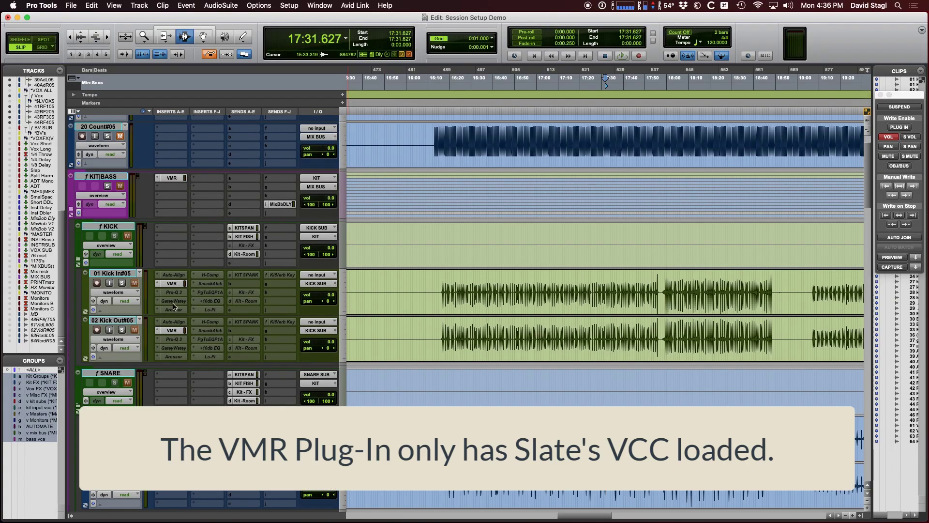
scroll(185, 353, down, 5)
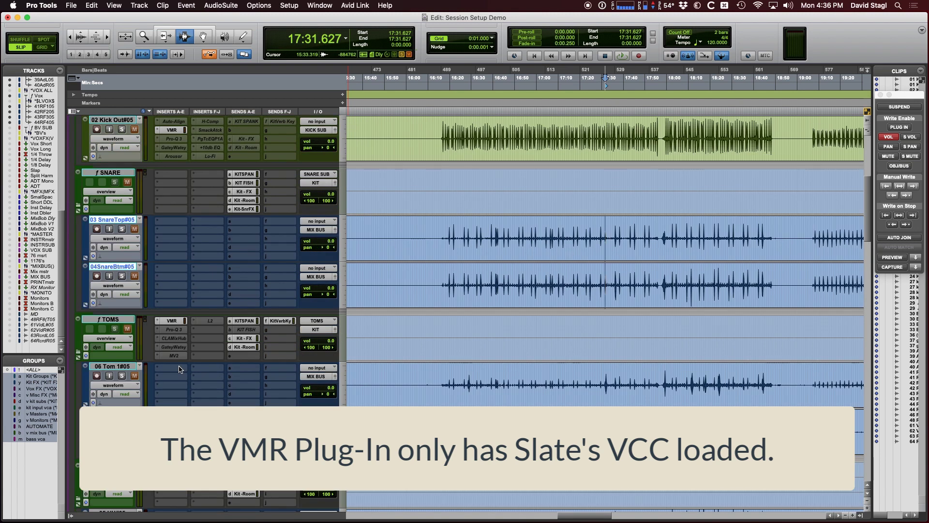
right_click(106, 225)
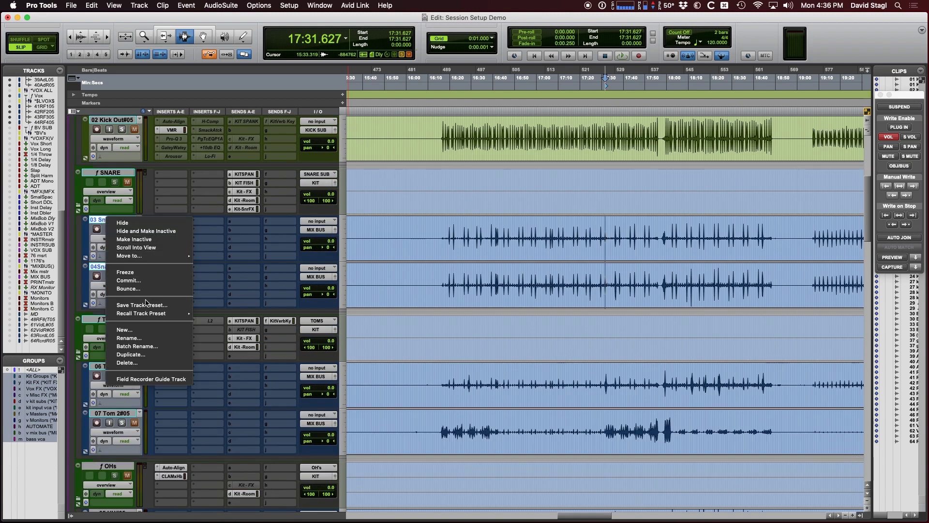
mouse_move(151, 314)
mouse_move(229, 317)
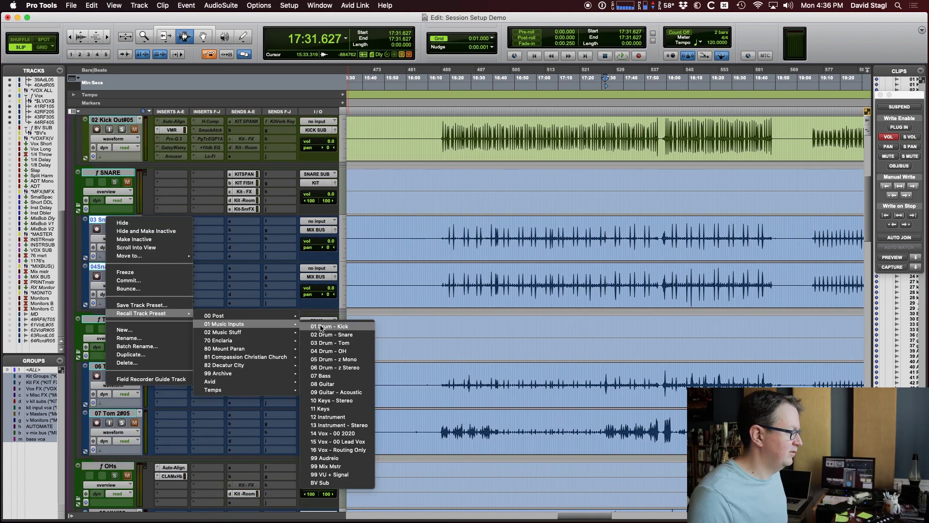
click(327, 322)
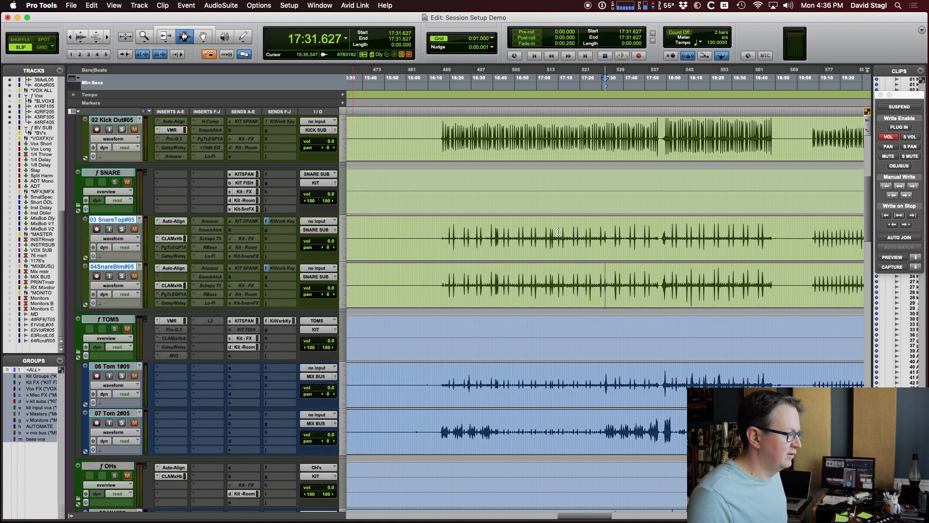
- Recall the 03 Drum - Tom preset onto both tom tracks
drag(112, 367, 120, 412)
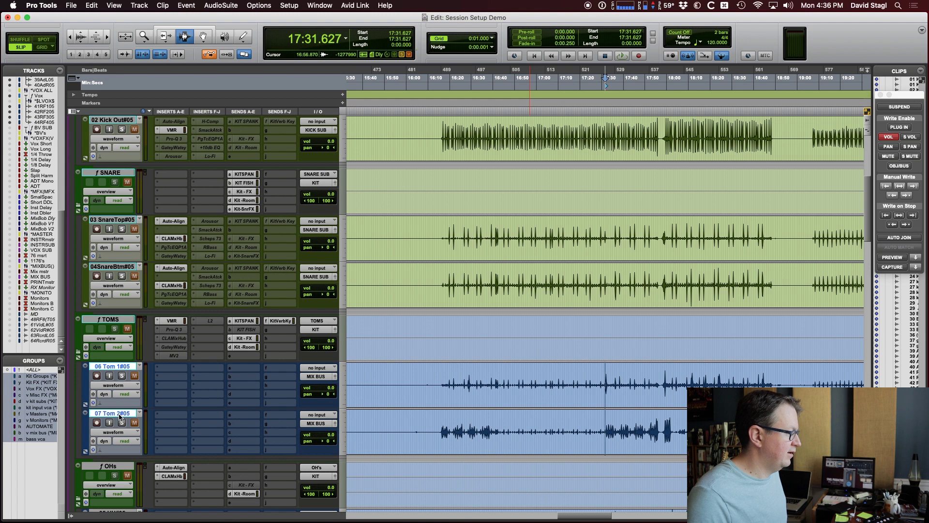
right_click(120, 416)
mouse_move(159, 506)
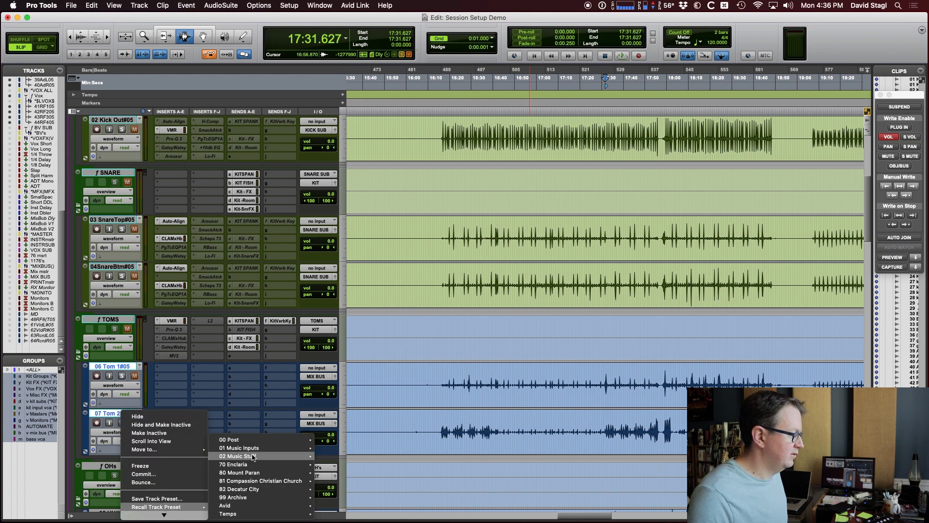
mouse_move(271, 448)
click(382, 373)
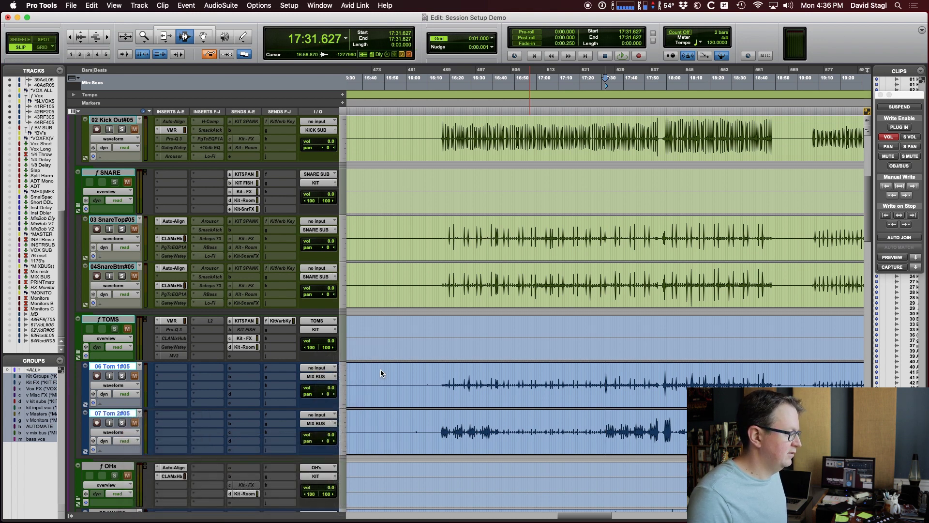
click(377, 359)
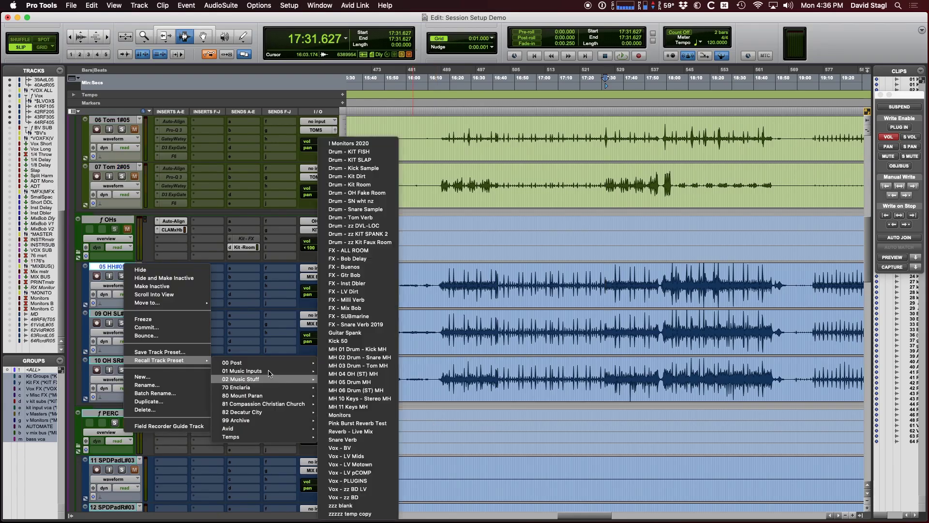
- Recall a Music Inputs drum preset onto both overhead tracks
click(310, 387)
right_click(119, 350)
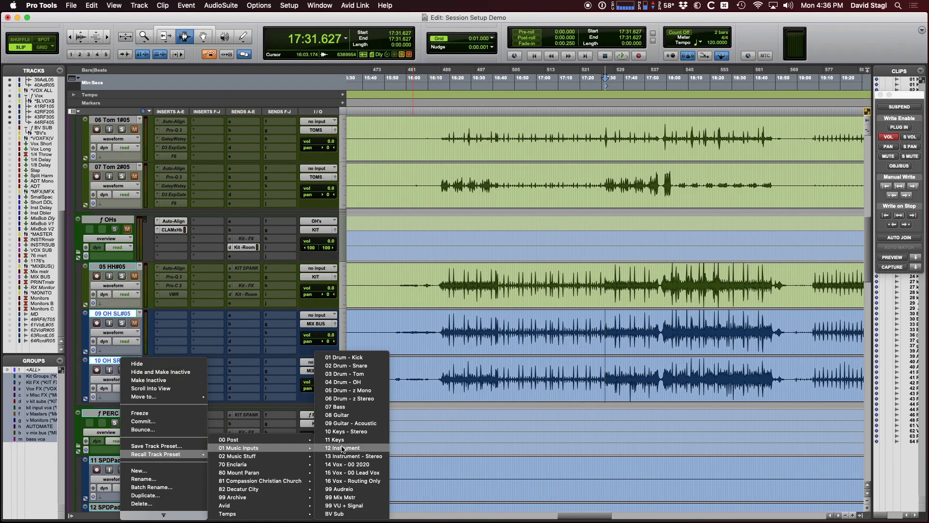
click(338, 387)
- With the 11 SPDPadL track selected, start a new two-track stereo audio creation with Shift+Cmd+N
scroll(480, 418, down, 5)
click(124, 314)
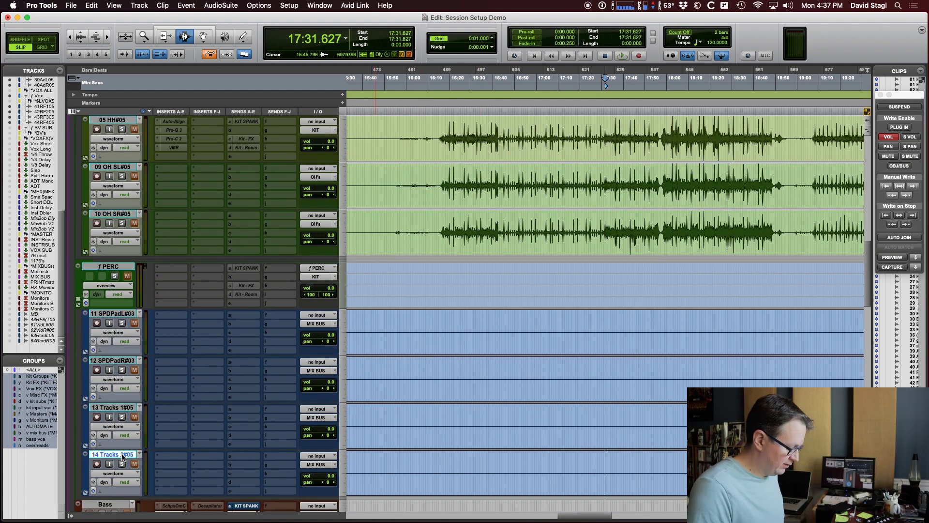
key(super+shift+n)
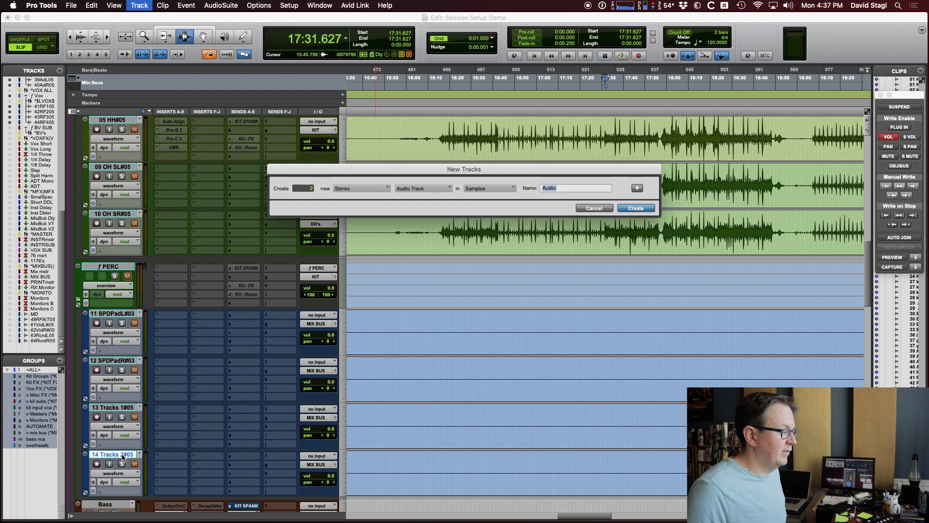
- Create the two stereo audio tracks and move the clips from tracks 11–14 onto them
key(Return)
key(super+bracketleft)
key(super+bracketleft)
key(super+bracketleft)
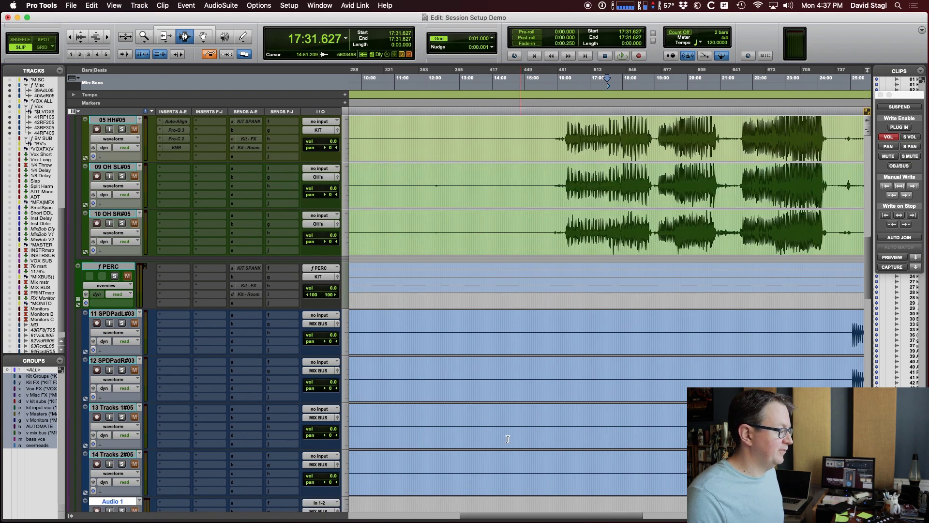
scroll(508, 441, down, 2)
drag(503, 245, 597, 377)
key(super+a)
key(F8)
drag(475, 385, 409, 428)
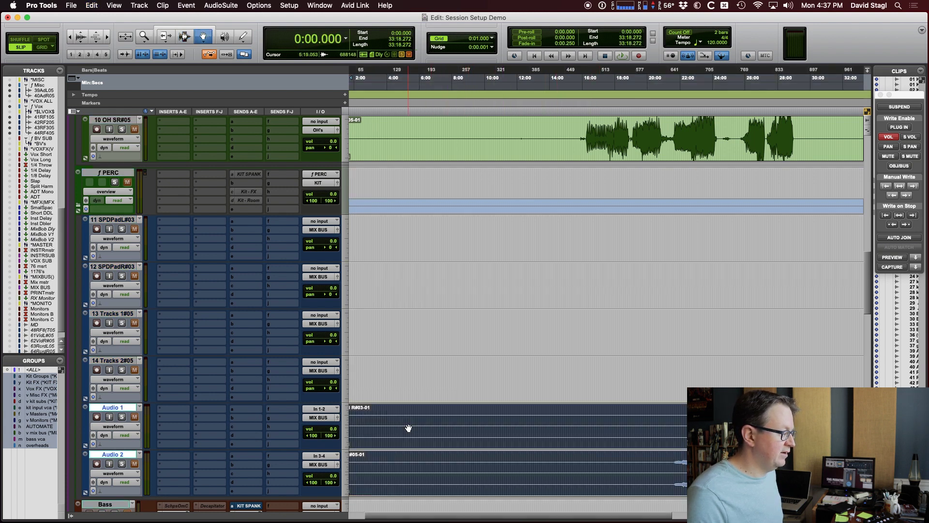
- Name the second new track 'Tracks 1|2' and return to the Selector tool
double_click(121, 410)
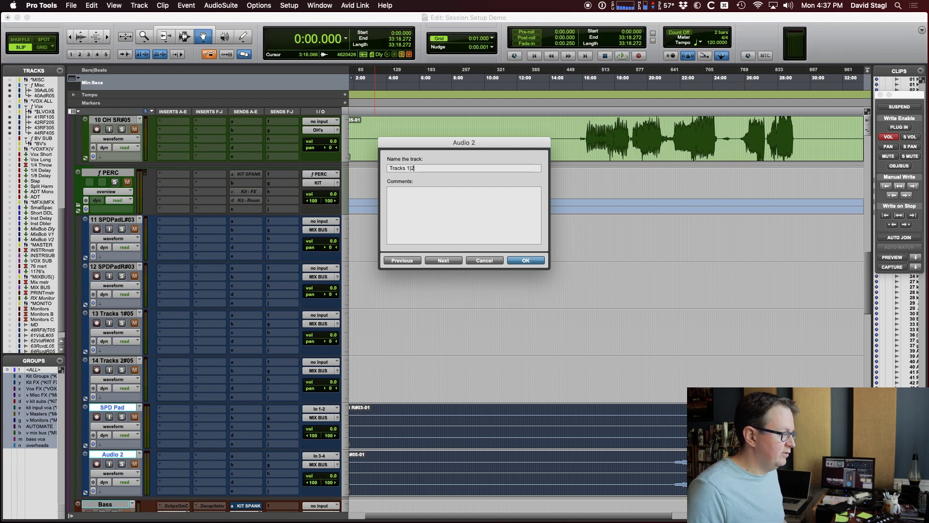
text(Tracks 1|2)
key(Return)
key(F7)
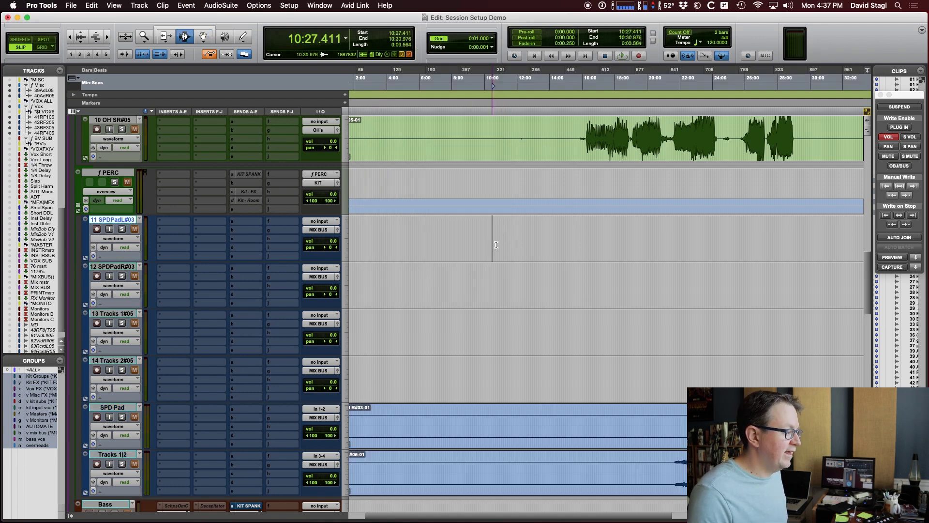
- Hide old tracks 11–14 and route SPD Pad and Tracks 1|2 outputs to the PERC submix
drag(492, 234, 560, 387)
right_click(129, 220)
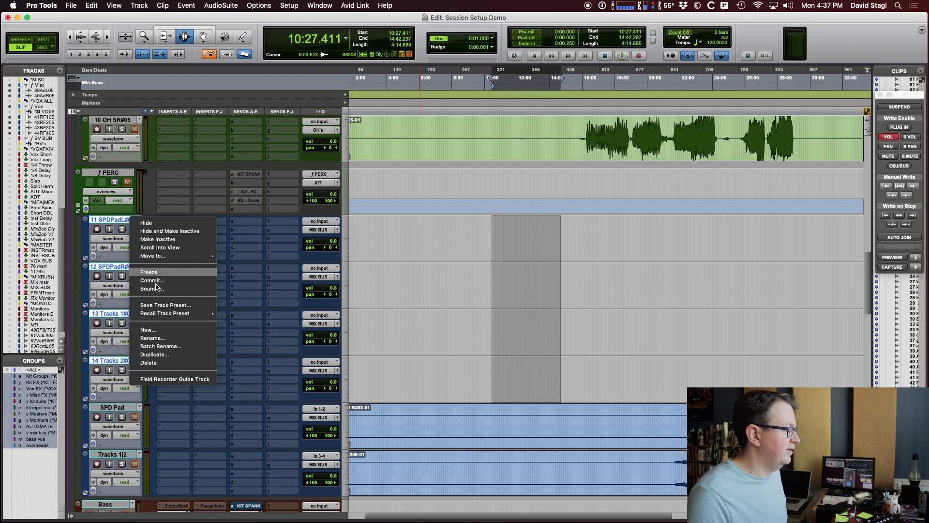
click(198, 363)
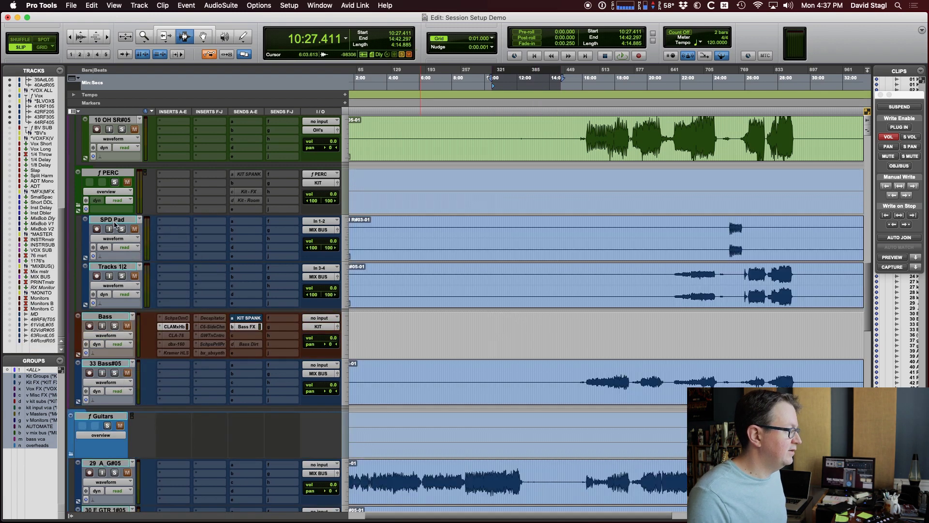
right_click(116, 225)
click(210, 261)
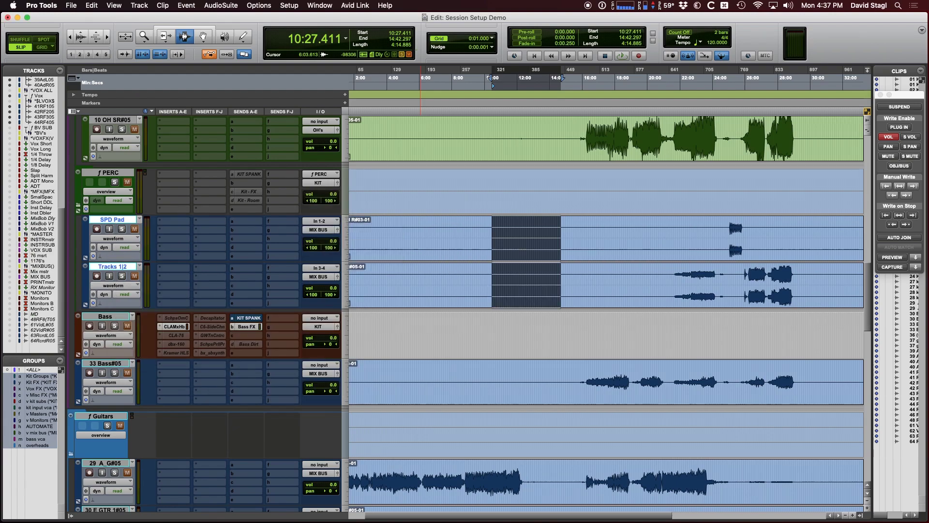